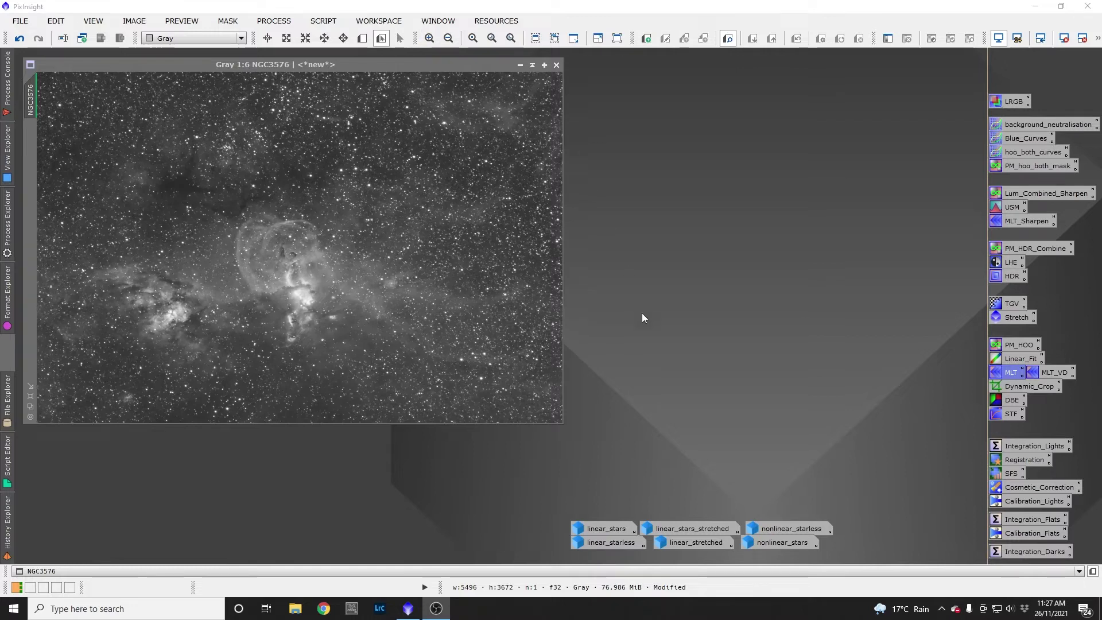
- Open the SCRIPT menu while the NGC3576 Ha image is displayed
{"action": "left_click", "coordinate": [331, 23]}
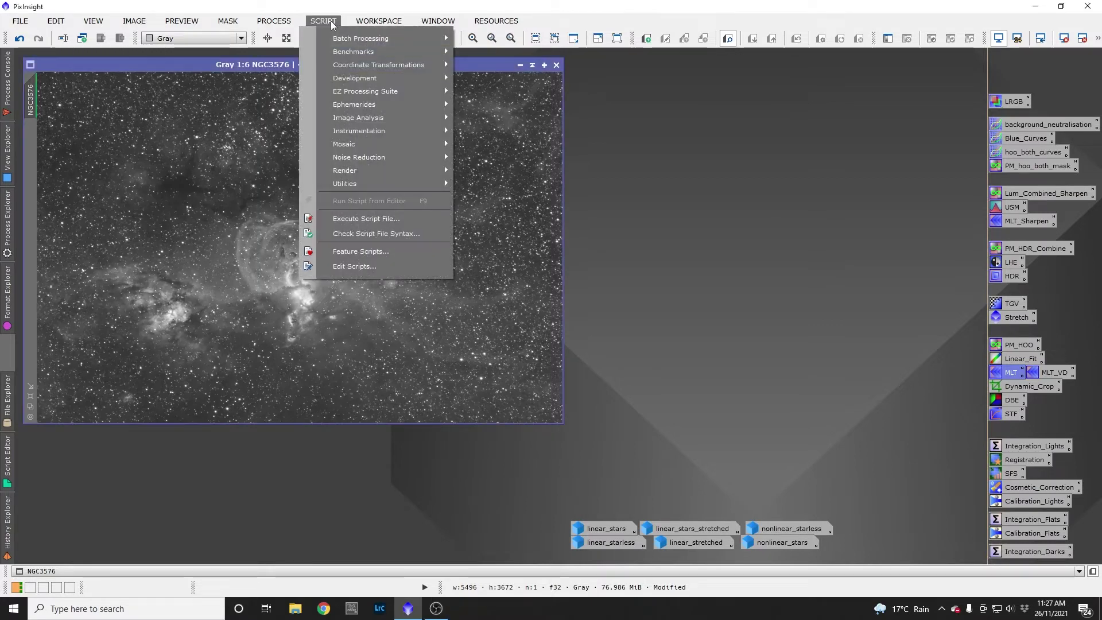
- Launch LinearStarNet from Utilities, confirm StarNet stride 128, and close it without running
{"action": "mouse_move", "coordinate": [388, 183]}
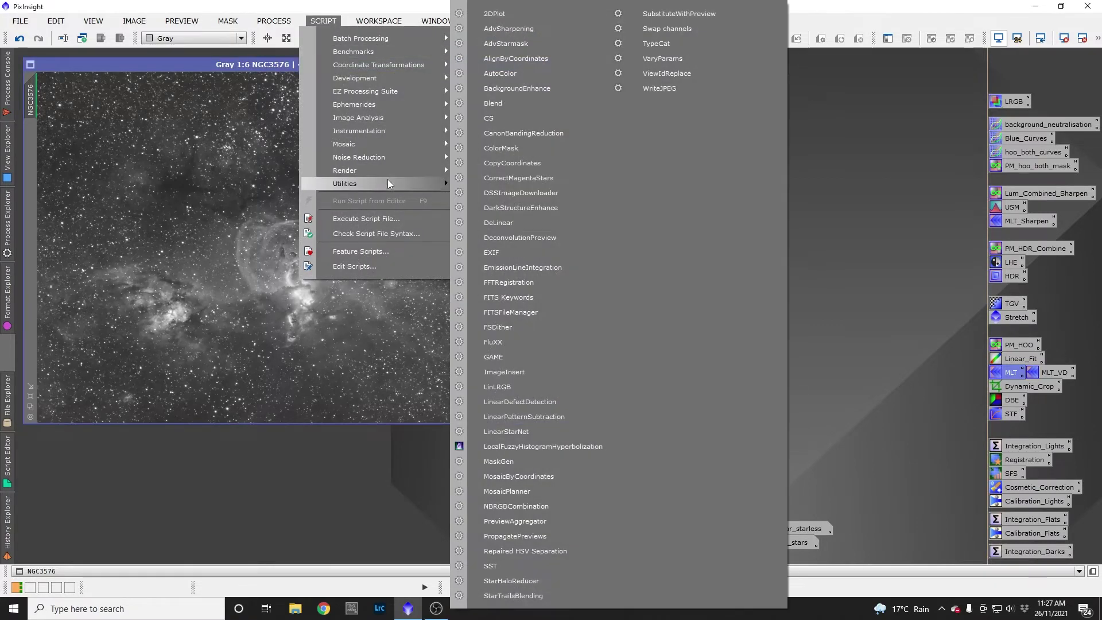
{"action": "left_click", "coordinate": [527, 437]}
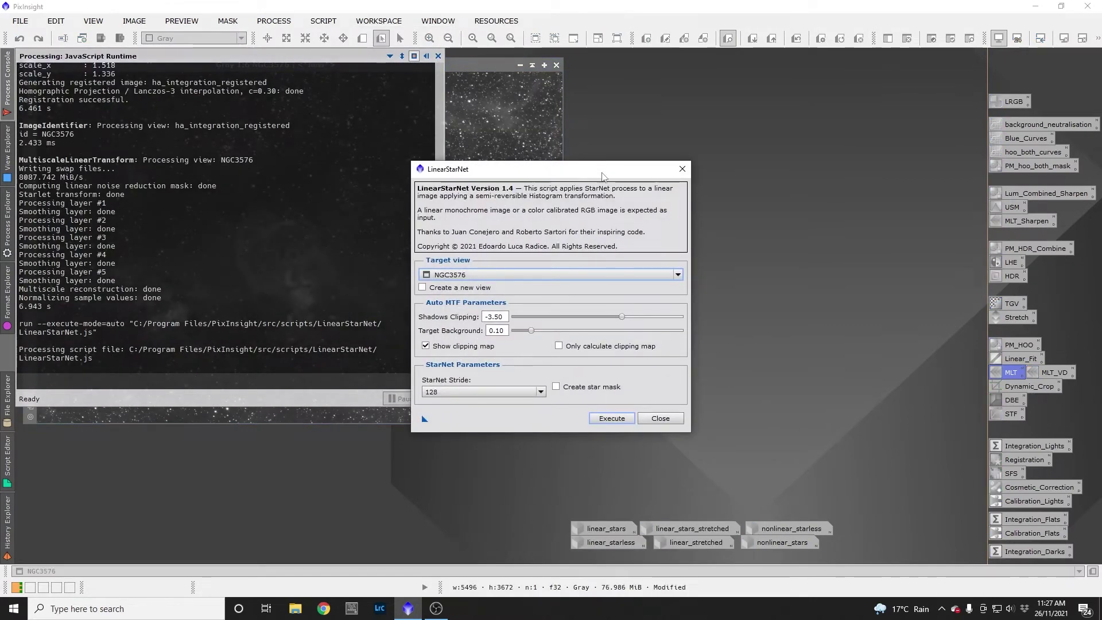
{"action": "left_click_drag", "start_coordinate": [602, 175], "coordinate": [784, 102]}
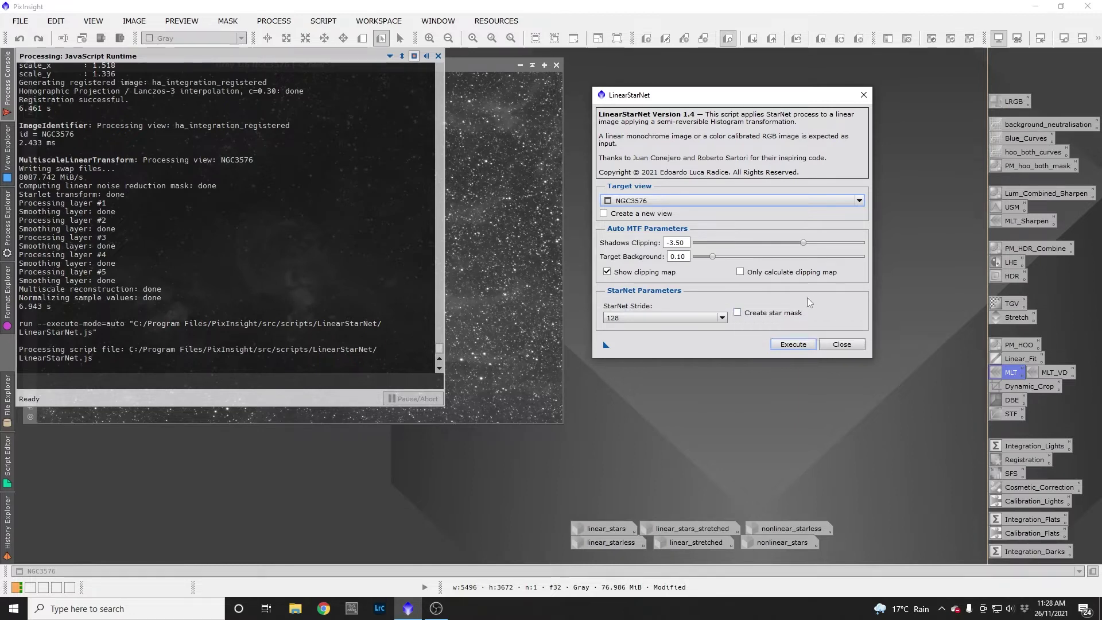
{"action": "left_click", "coordinate": [722, 318]}
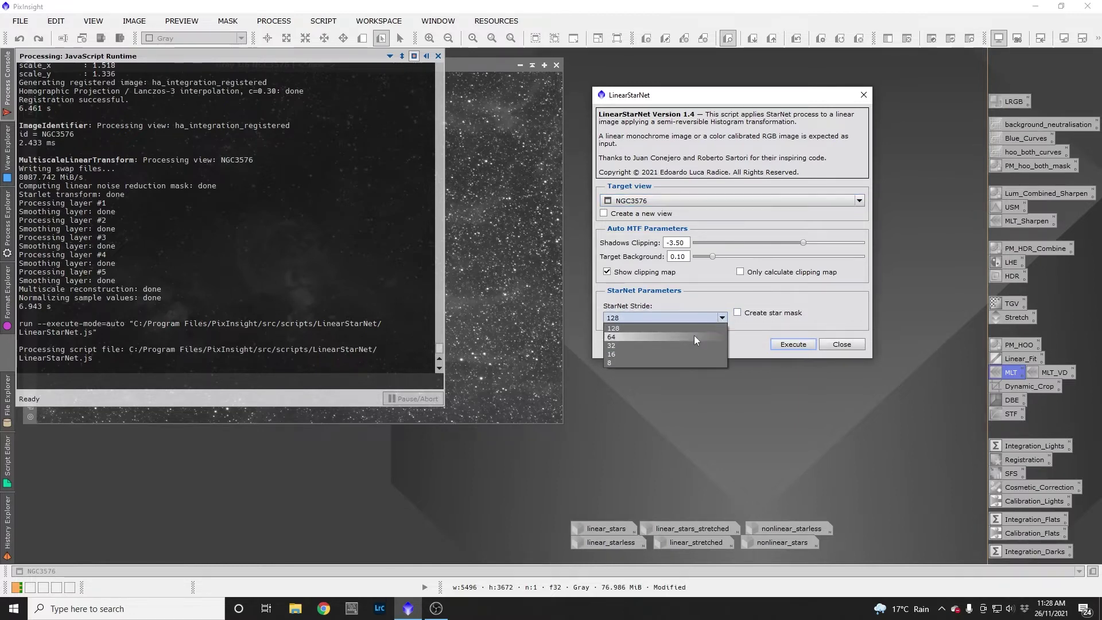
{"action": "left_click", "coordinate": [816, 298]}
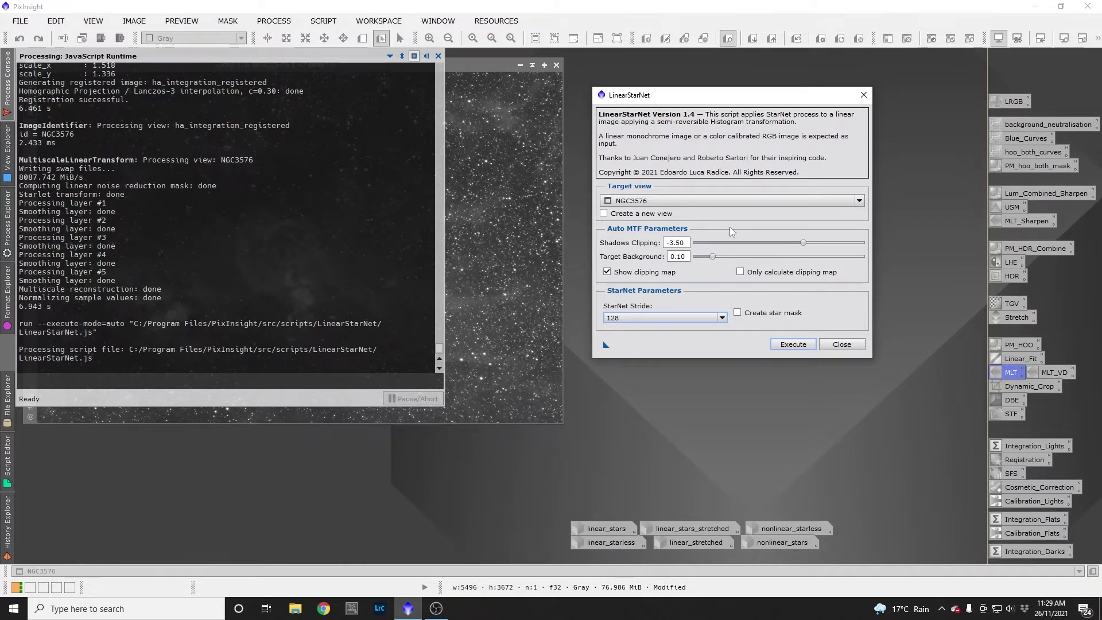
{"action": "left_click", "coordinate": [863, 94]}
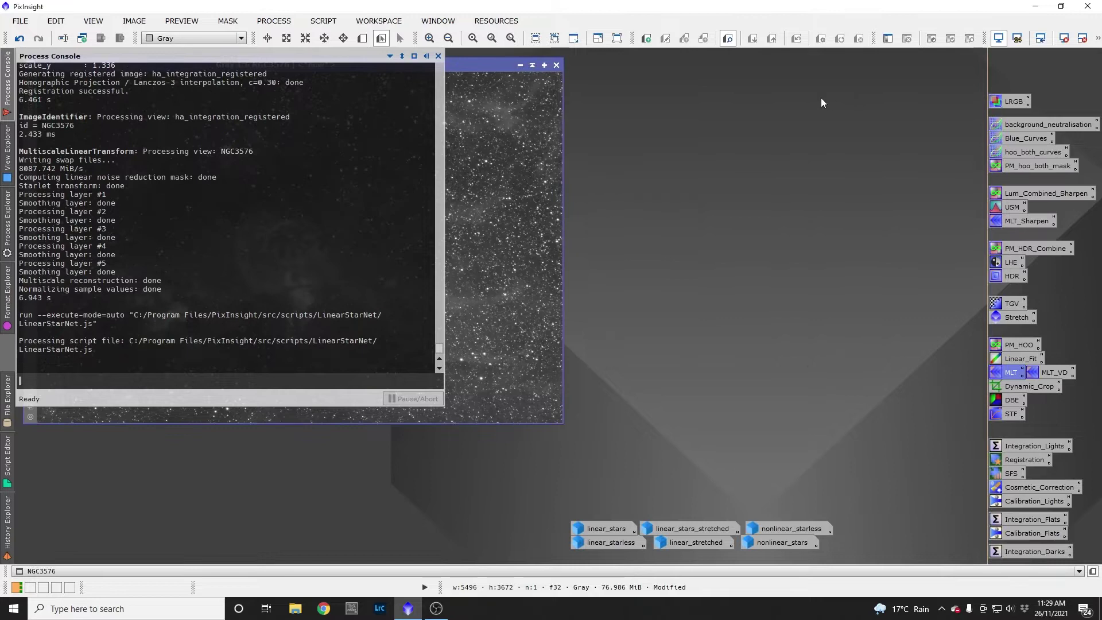
- Open AutoHistogram from the PROCESS menu's process list
{"action": "left_click", "coordinate": [282, 22]}
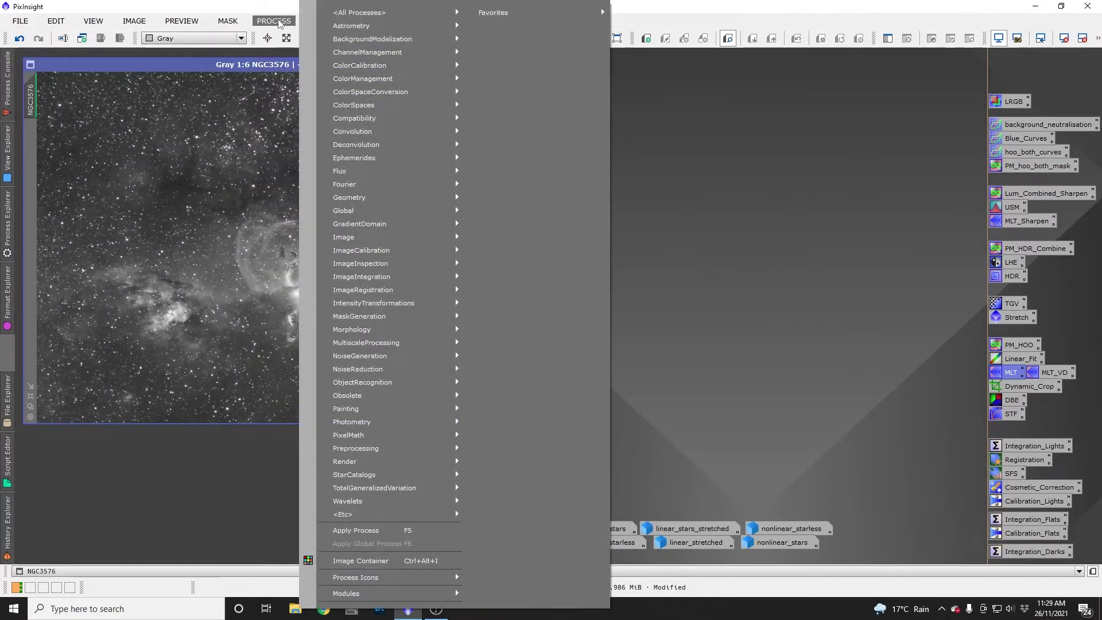
{"action": "mouse_move", "coordinate": [401, 12]}
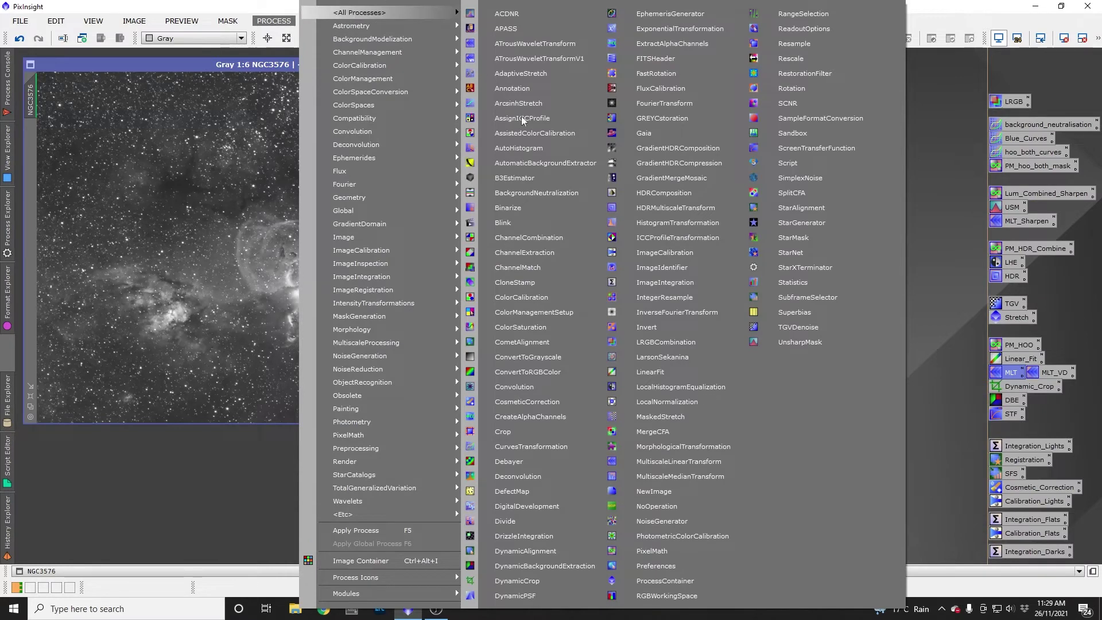
{"action": "left_click", "coordinate": [531, 149]}
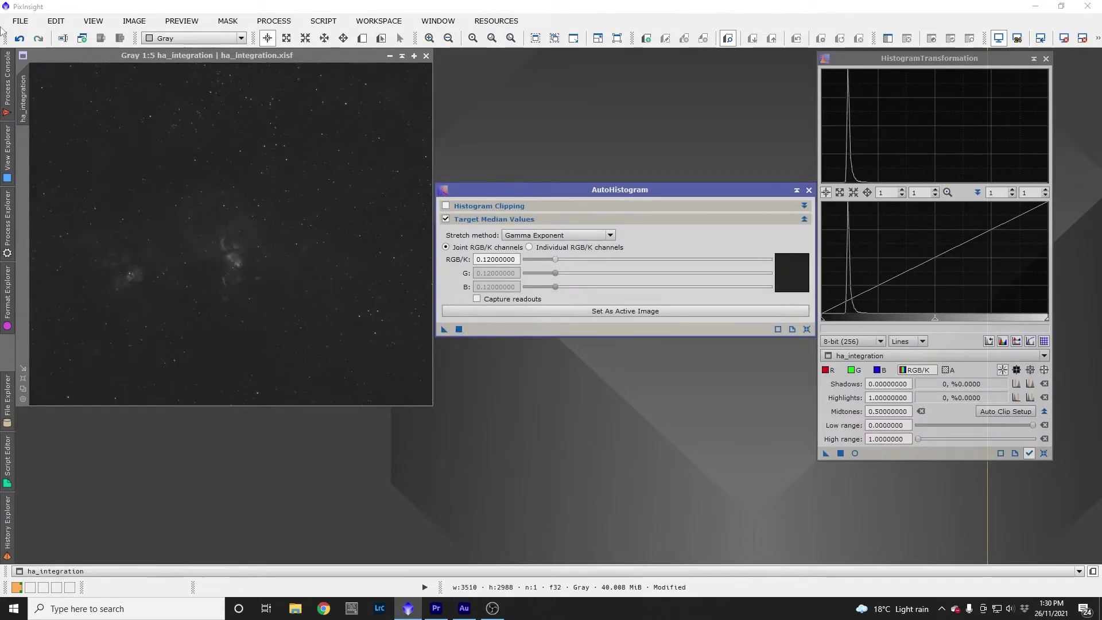
- Undo the earlier stretch and re-stretch ha_integration with target median 0.25
{"action": "left_click", "coordinate": [19, 38]}
{"action": "left_click_drag", "start_coordinate": [515, 259], "coordinate": [487, 259]}
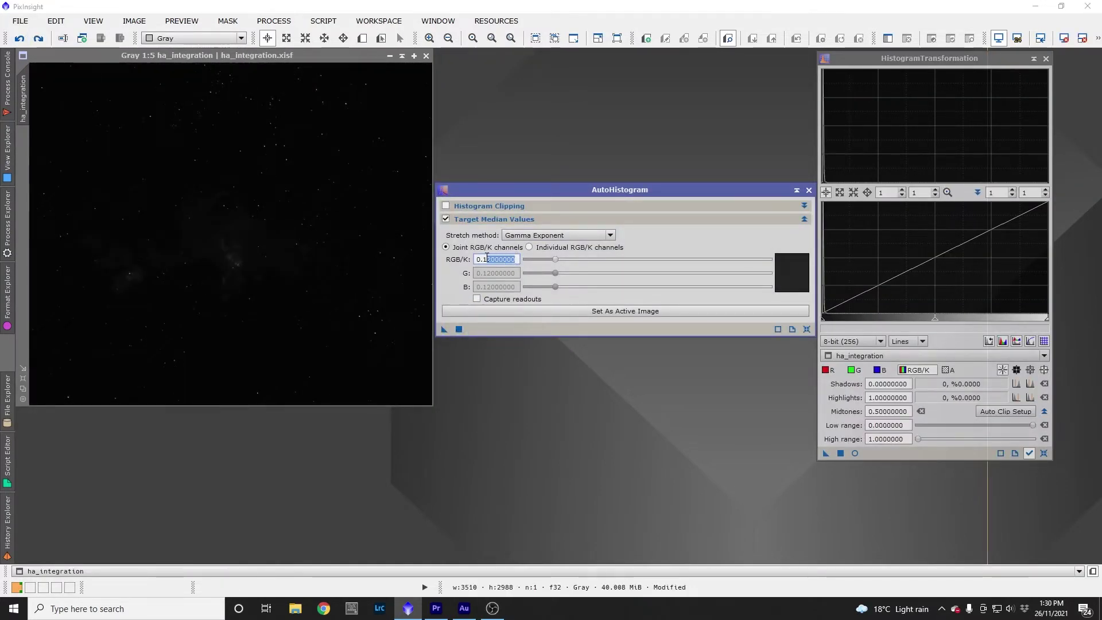
{"action": "key", "text": "BackSpace"}
{"action": "key", "text": "BackSpace"}
{"action": "type", "text": "25"}
{"action": "left_click", "coordinate": [458, 328]}
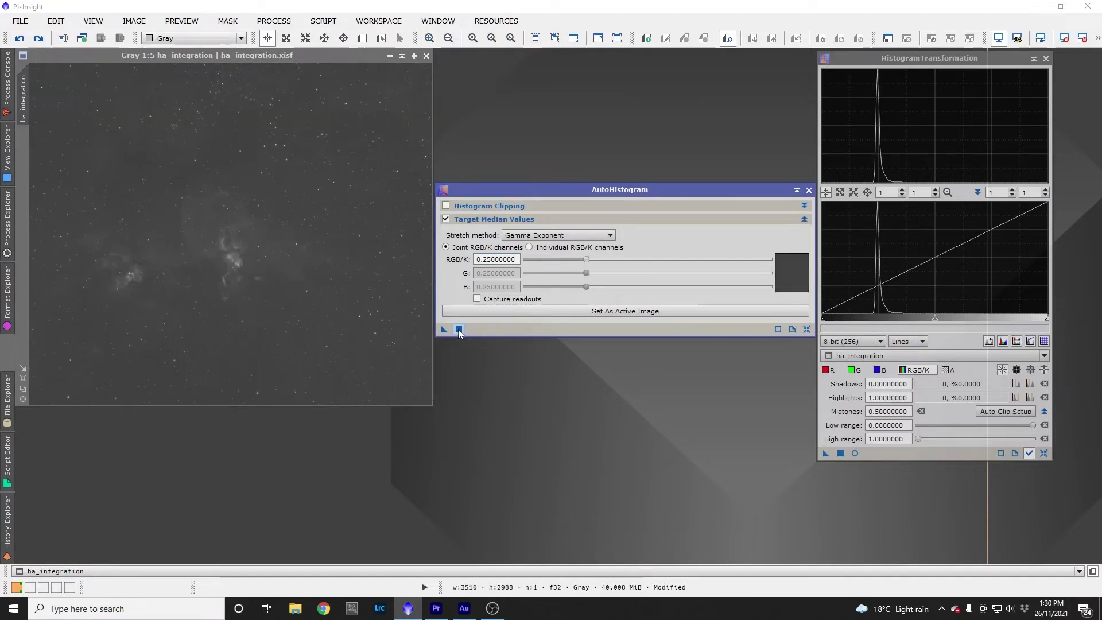
- Undo again, re-stretch with target median 0.5, then apply without shadow clipping
{"action": "left_click", "coordinate": [19, 37]}
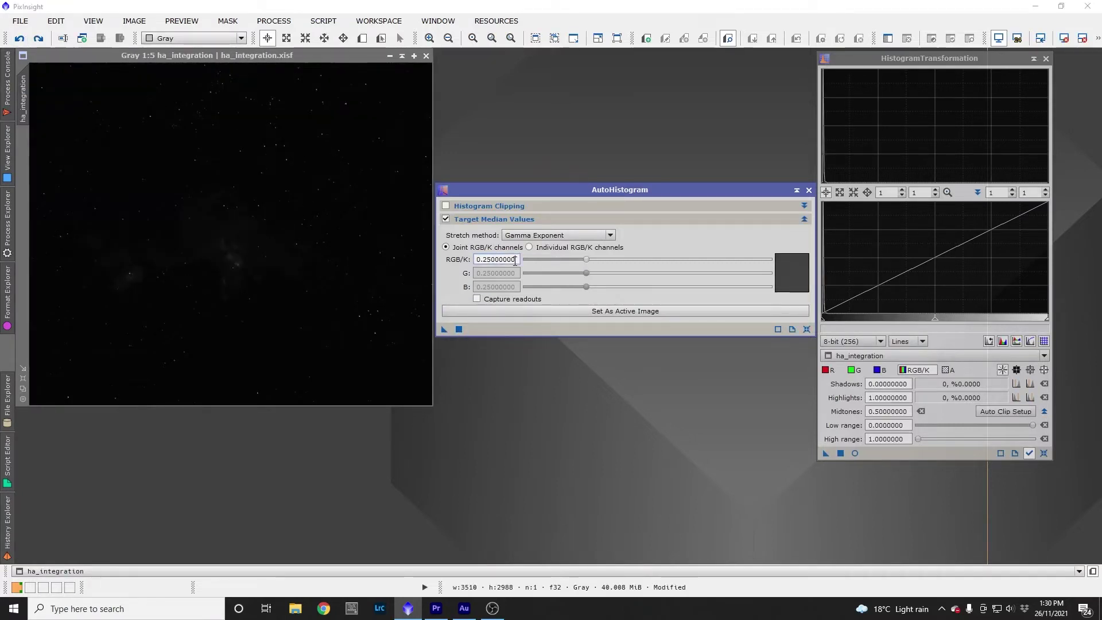
{"action": "left_click_drag", "start_coordinate": [515, 259], "coordinate": [481, 259]}
{"action": "type", "text": "5"}
{"action": "left_click", "coordinate": [458, 328]}
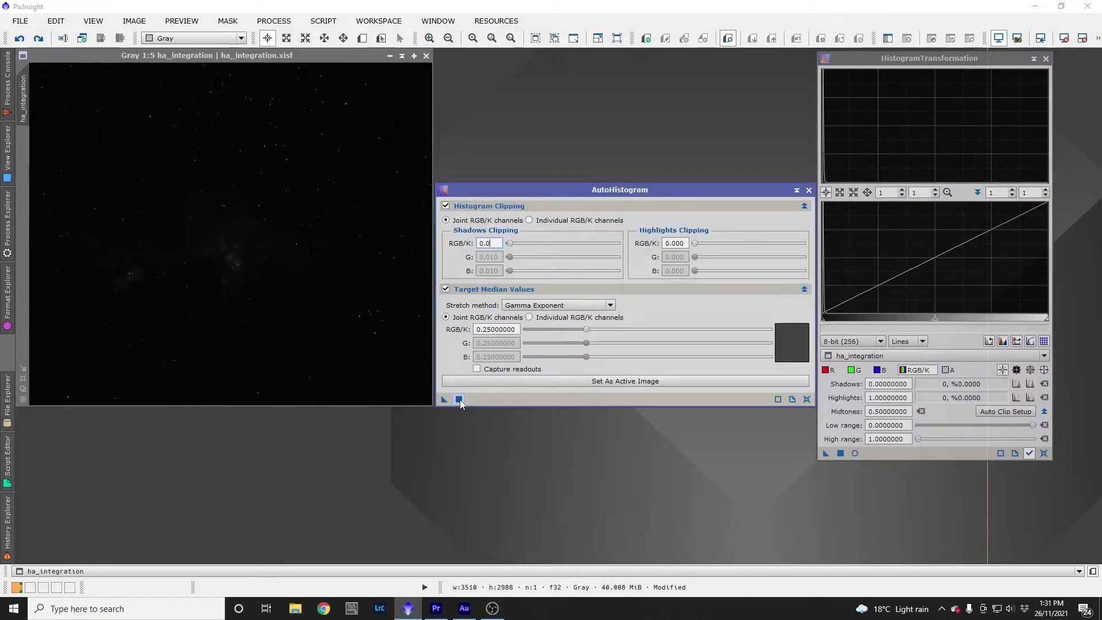
{"action": "left_click", "coordinate": [458, 400]}
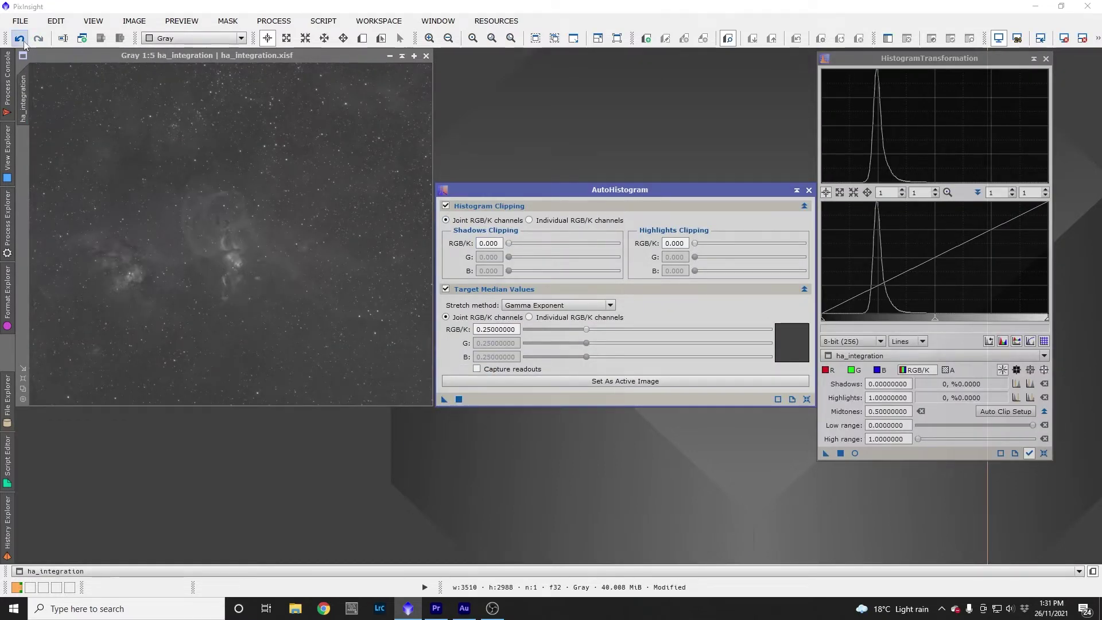
- Undo and re-stretch ha_integration with shadows clipping at 0.010
{"action": "key", "text": "ctrl+z"}
{"action": "left_click_drag", "start_coordinate": [500, 242], "coordinate": [491, 243]}
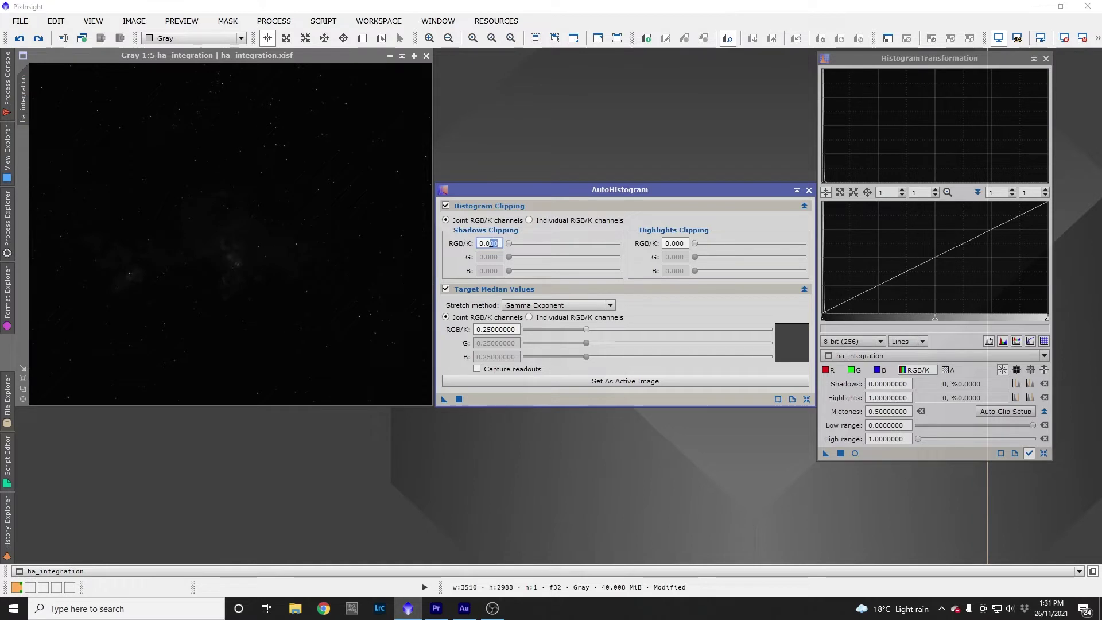
{"action": "type", "text": "1"}
{"action": "left_click", "coordinate": [459, 399]}
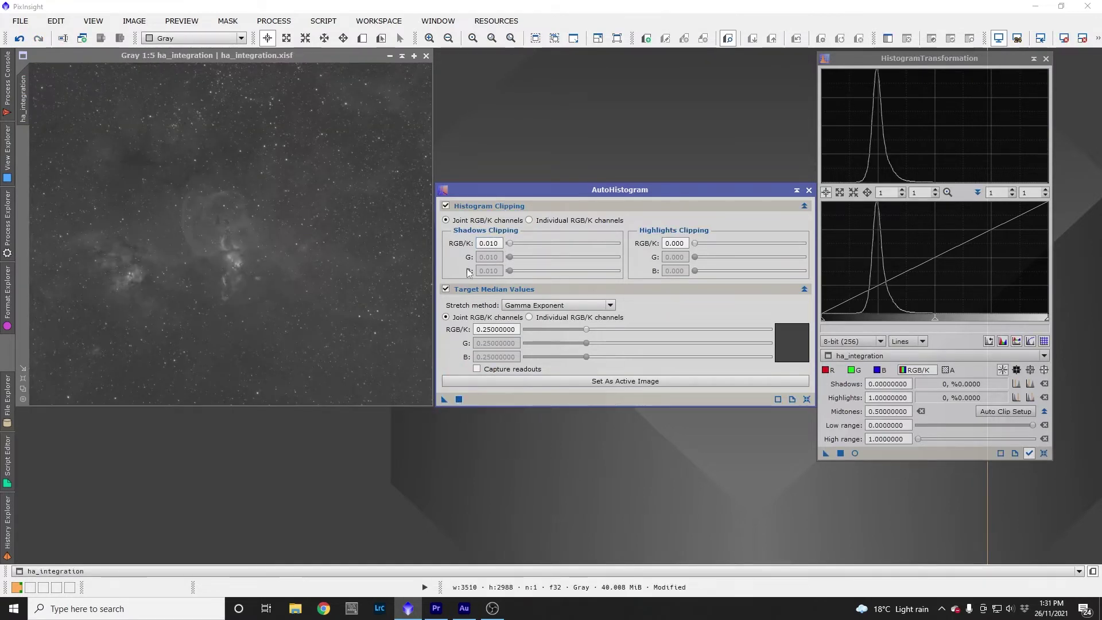
- Undo, re-stretch with a stronger shadows clip, and close AutoHistogram
{"action": "left_click", "coordinate": [19, 38]}
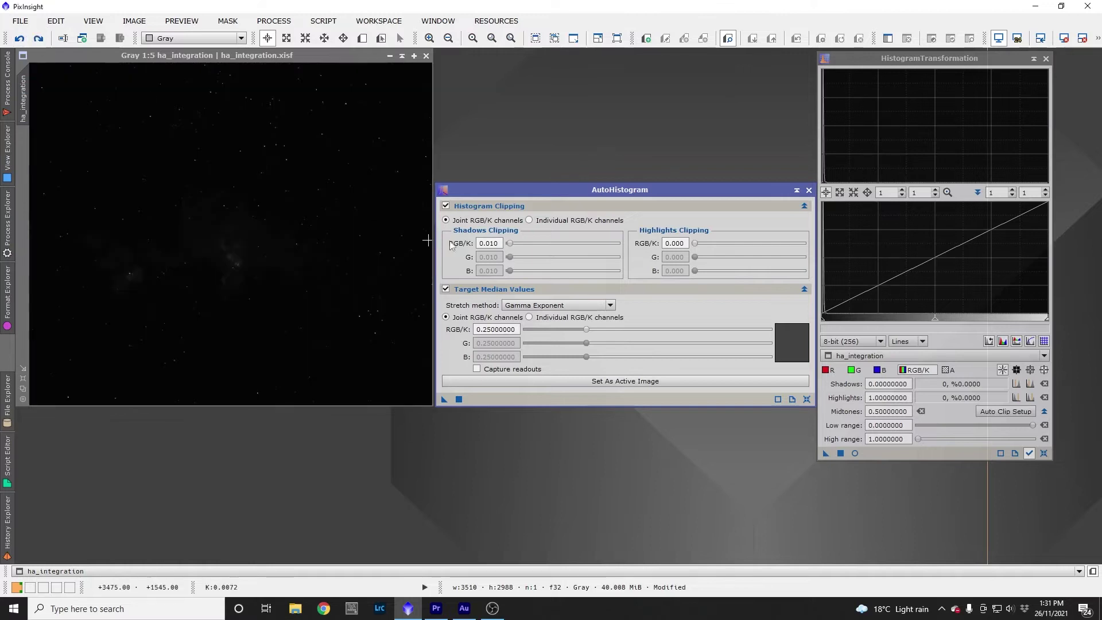
{"action": "left_click_drag", "start_coordinate": [498, 243], "coordinate": [490, 244]}
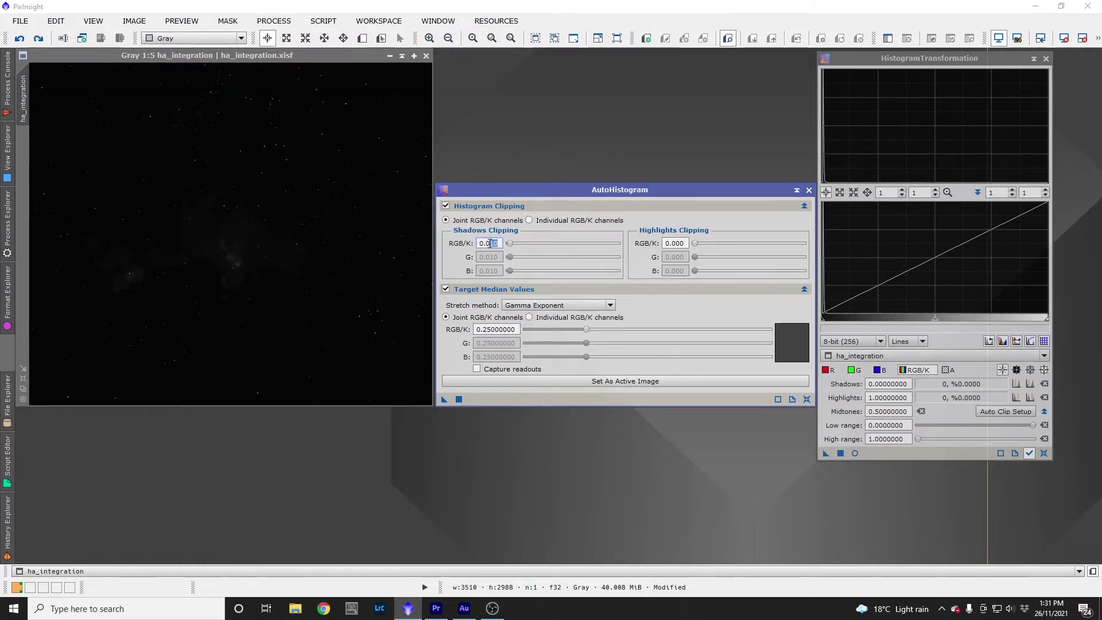
{"action": "left_click", "coordinate": [458, 400]}
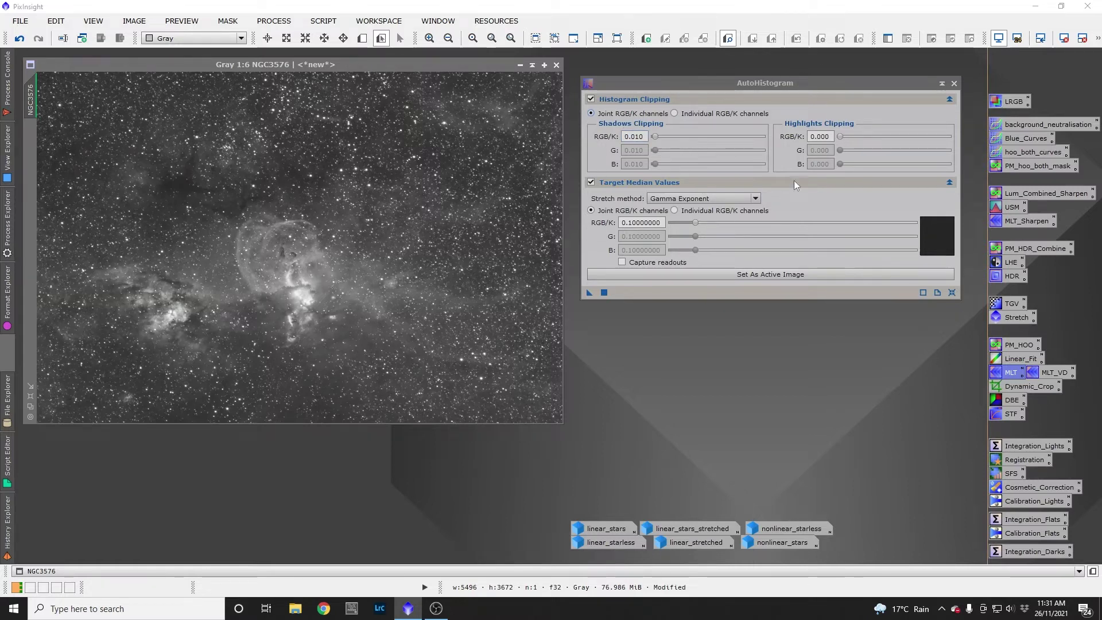
{"action": "left_click", "coordinate": [953, 83]}
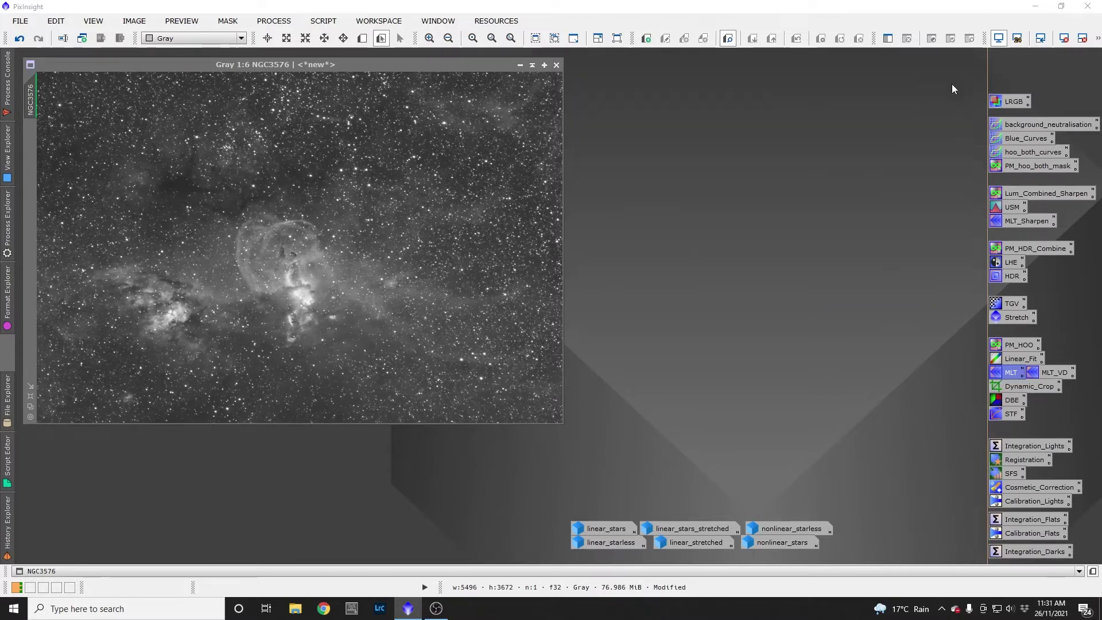
- Relaunch LinearStarNet on NGC3576 with stride 128, shadows clipping -3.50 and target background 0.10
{"action": "left_click", "coordinate": [313, 22]}
{"action": "mouse_move", "coordinate": [405, 187]}
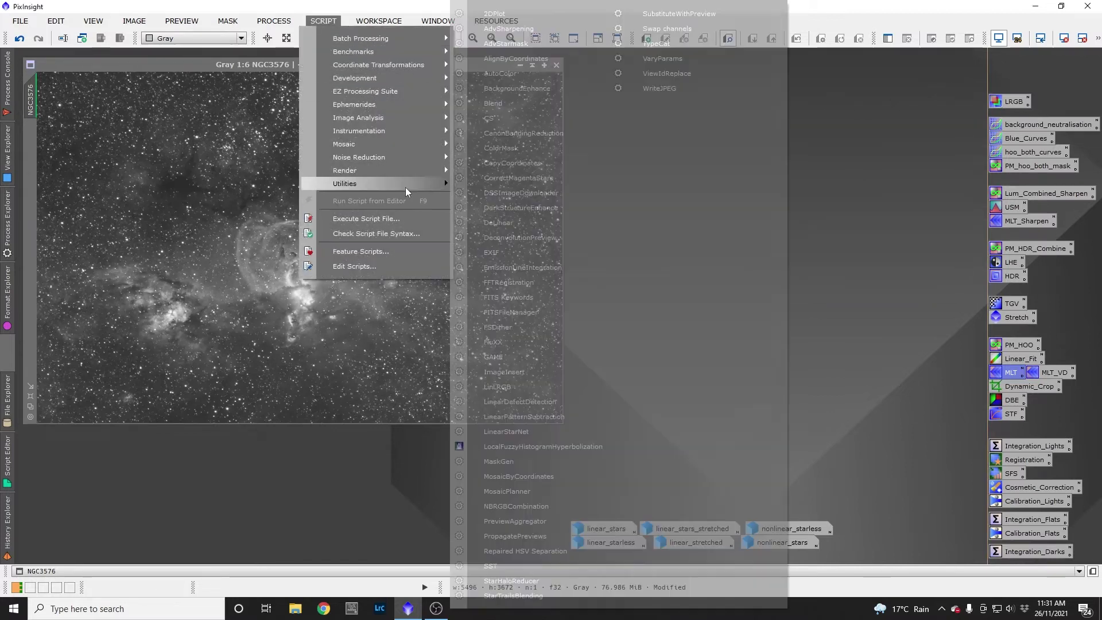
{"action": "left_click", "coordinate": [518, 433]}
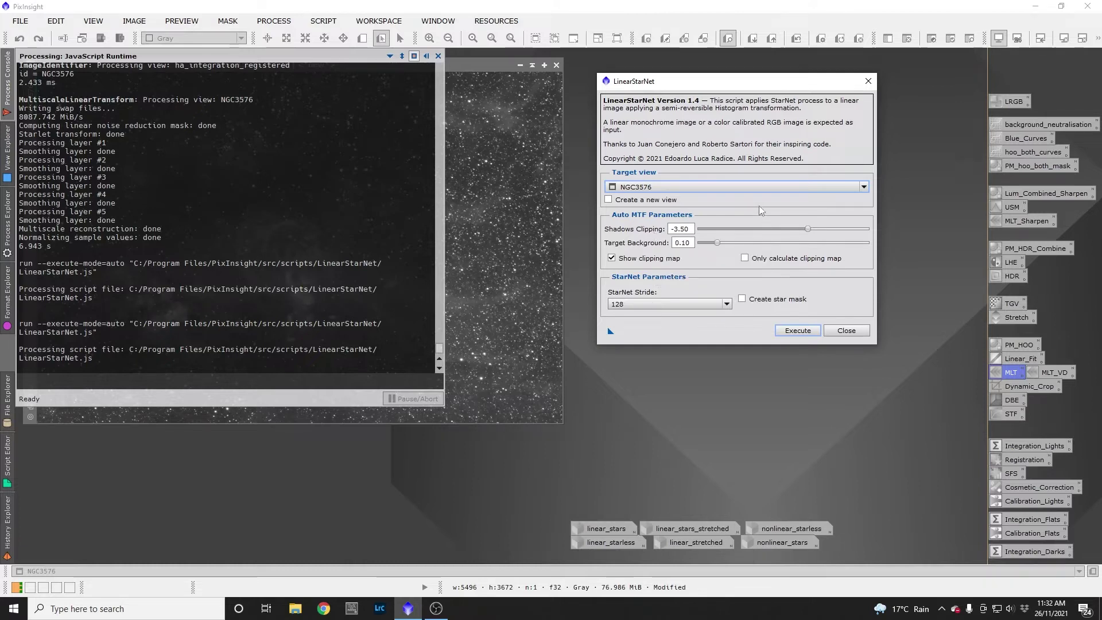
{"action": "left_click", "coordinate": [678, 303]}
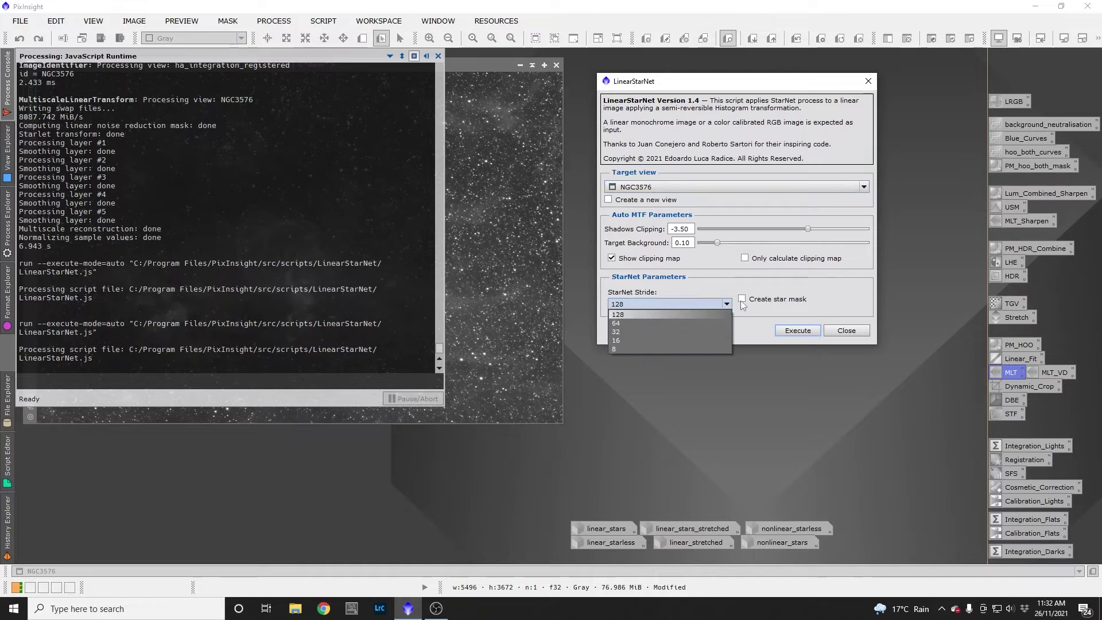
{"action": "left_click", "coordinate": [732, 284]}
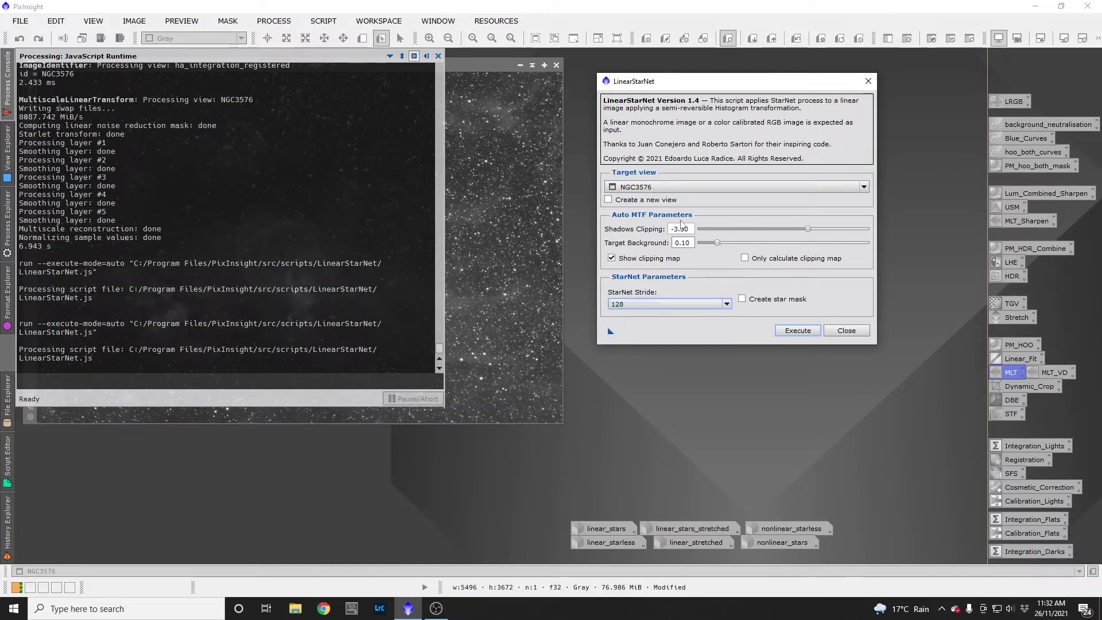
- Close LinearStarNet and show linear_starless fitted whole over the NGC3576 image
{"action": "left_click", "coordinate": [868, 84]}
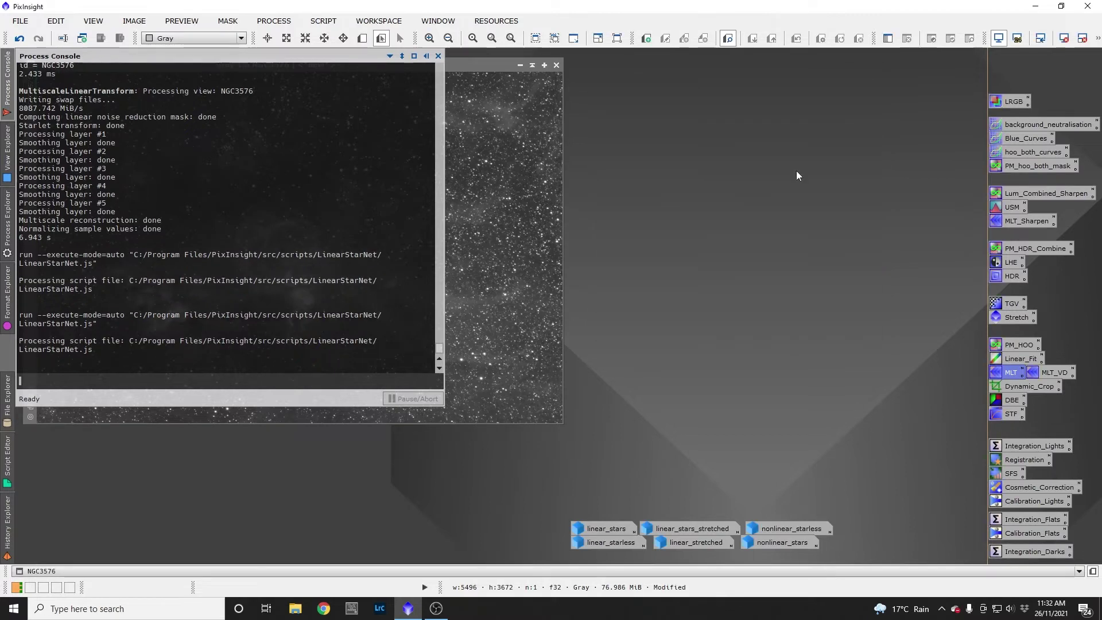
{"action": "double_click", "coordinate": [611, 542]}
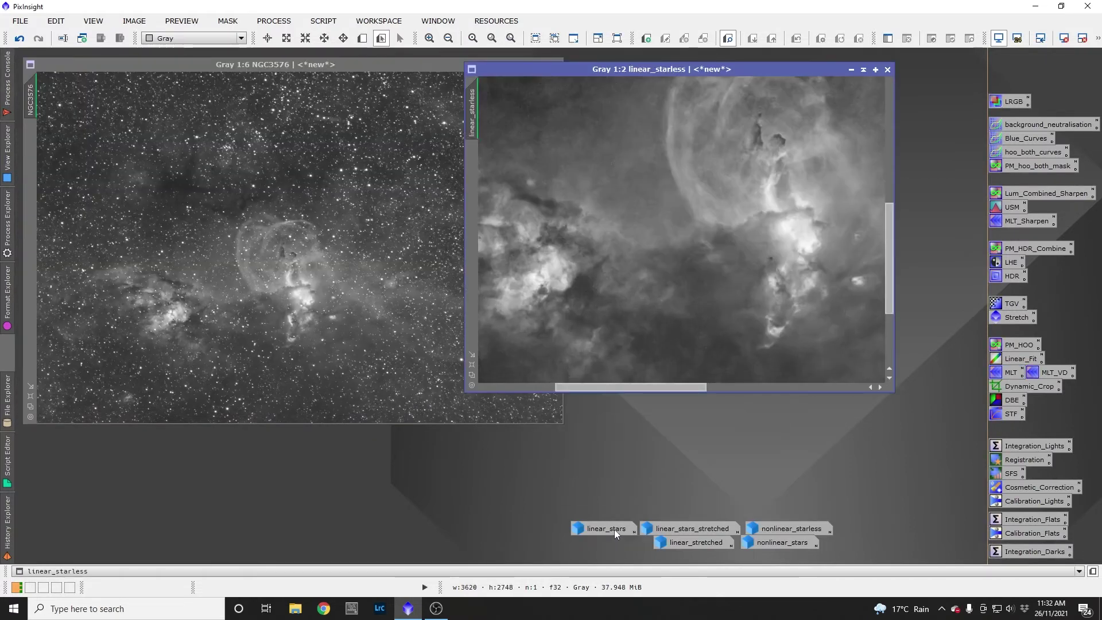
{"action": "left_click", "coordinate": [554, 38]}
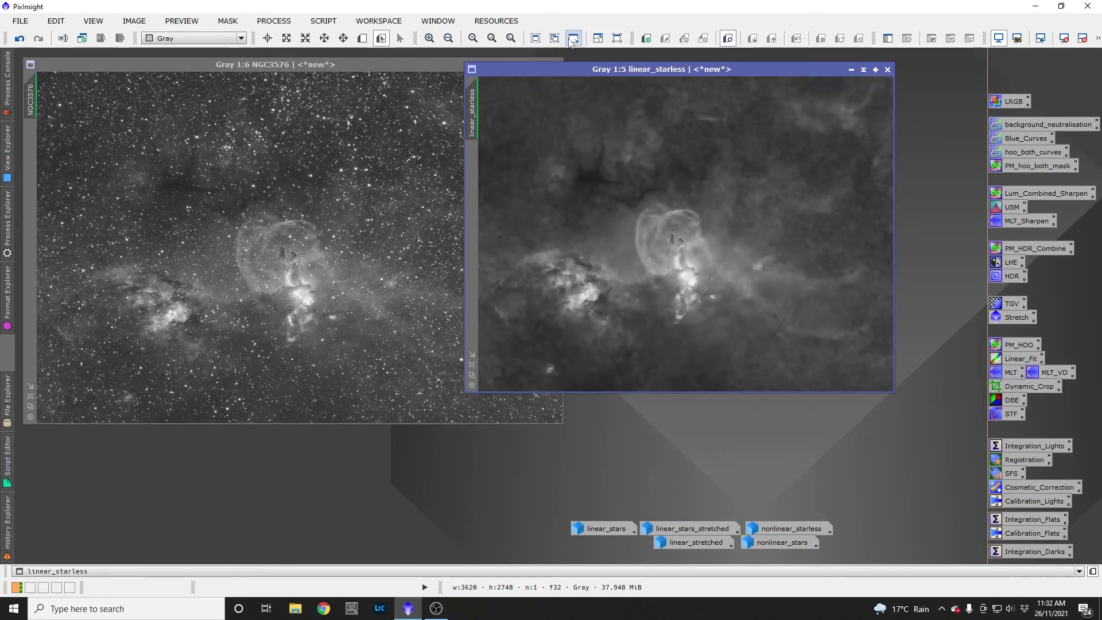
{"action": "left_click_drag", "start_coordinate": [625, 70], "coordinate": [249, 74]}
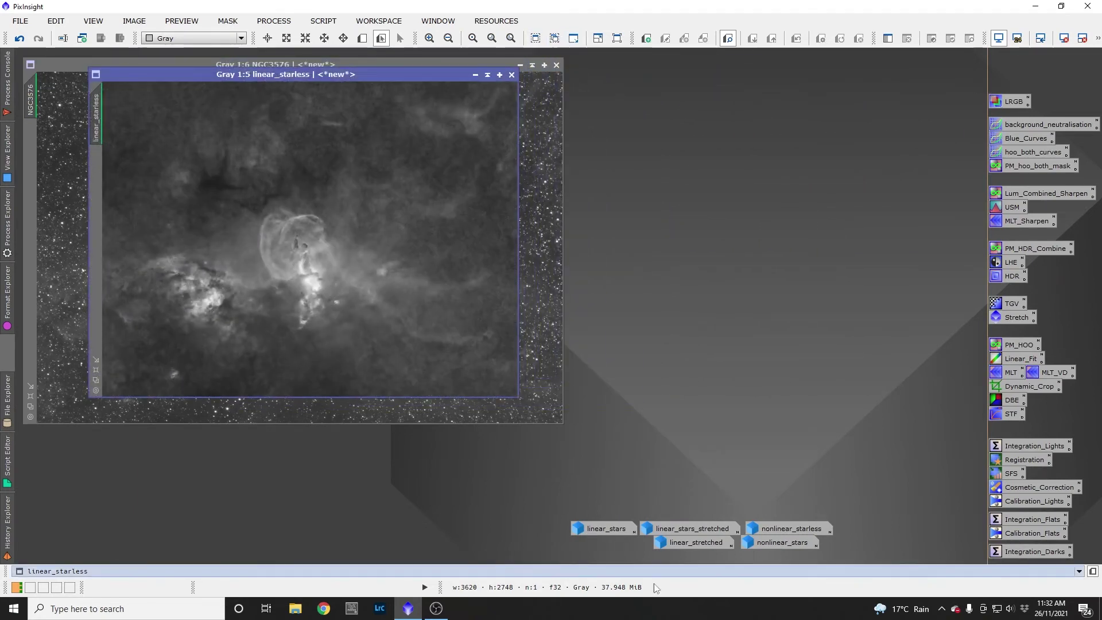
- Open linear_stars beside it with a stronger auto stretch, then iconize linear_starless
{"action": "double_click", "coordinate": [599, 531]}
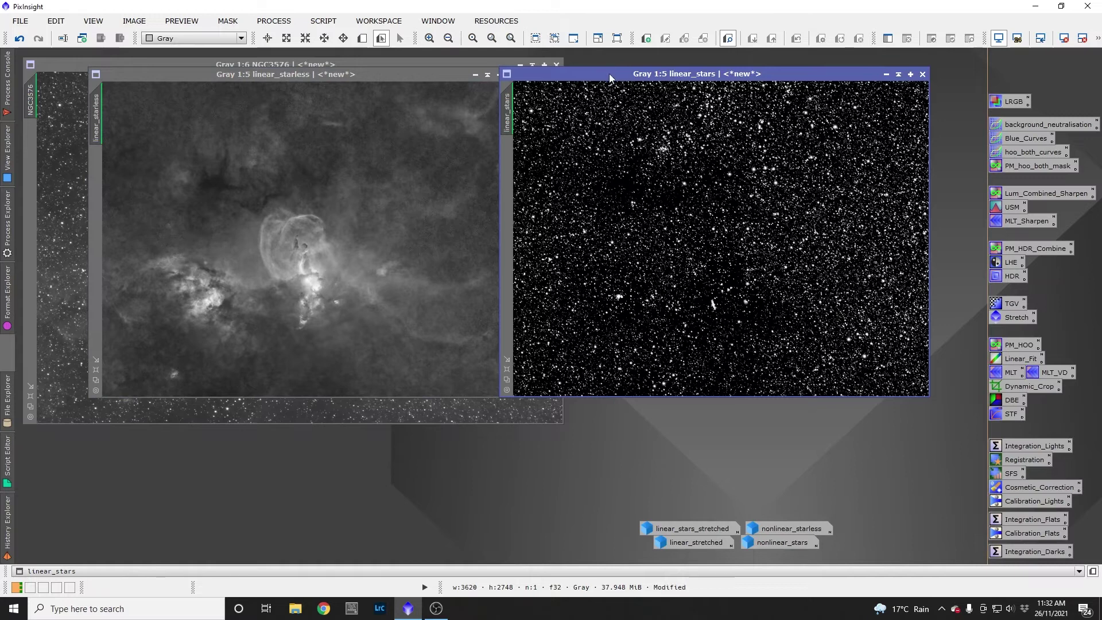
{"action": "mouse_move", "coordinate": [610, 76]}
{"action": "left_mouse_down"}
{"action": "mouse_move", "coordinate": [645, 76]}
{"action": "mouse_move", "coordinate": [629, 77]}
{"action": "left_mouse_up"}
{"action": "key", "text": "ctrl+a"}
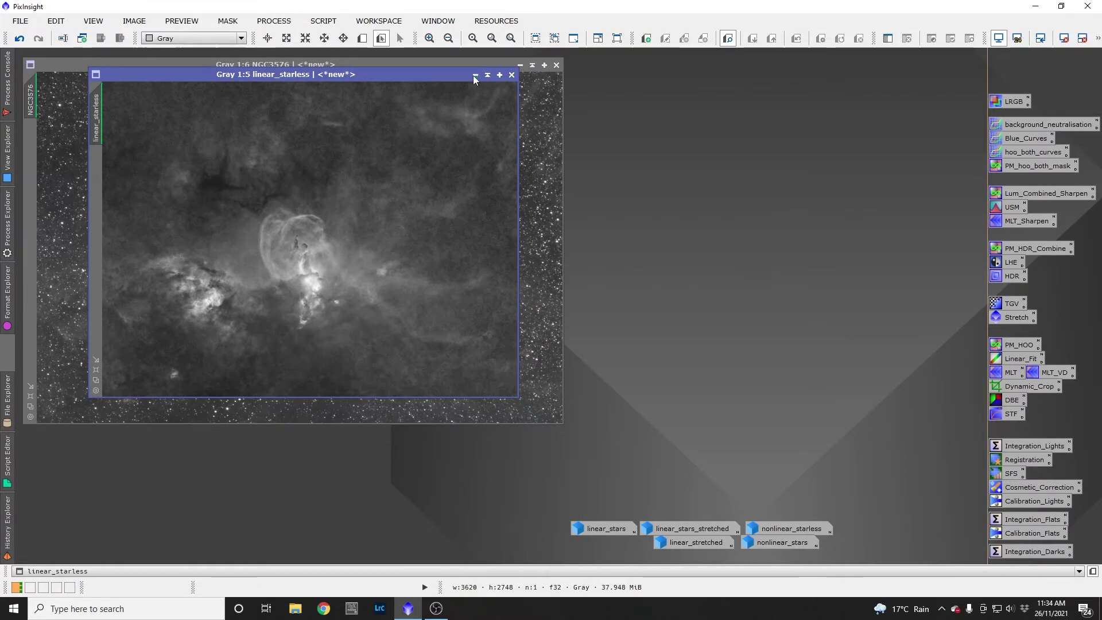
{"action": "left_click", "coordinate": [474, 75]}
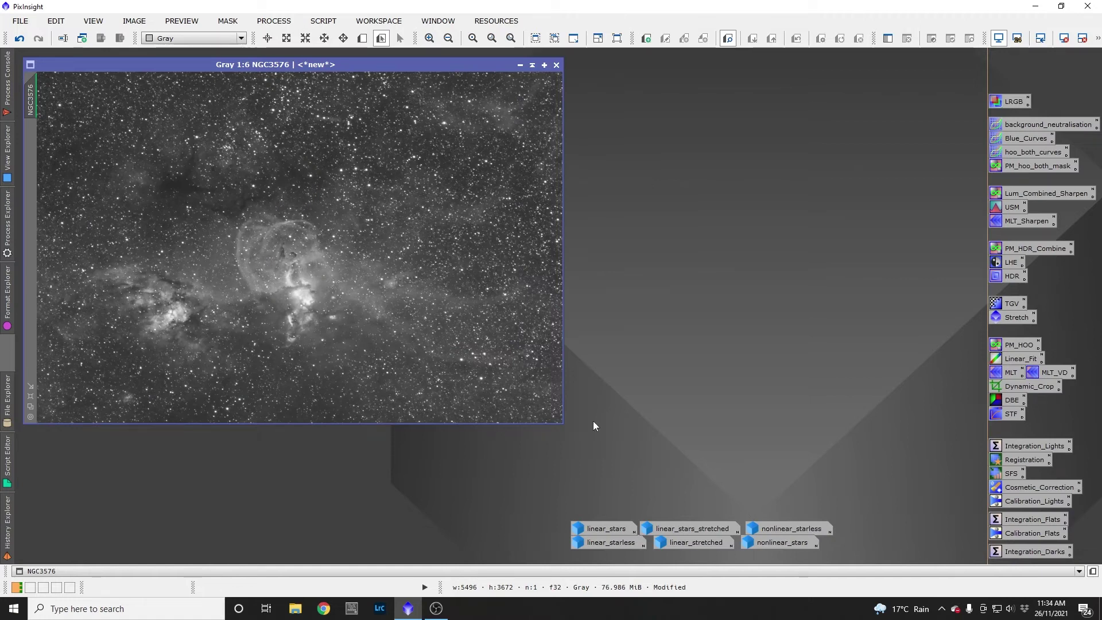
- Open nonlinear_stars and nonlinear_starless, placing nonlinear_starless to the right of NGC3576
{"action": "mouse_move", "coordinate": [794, 545]}
{"action": "double_click", "coordinate": [789, 541]}
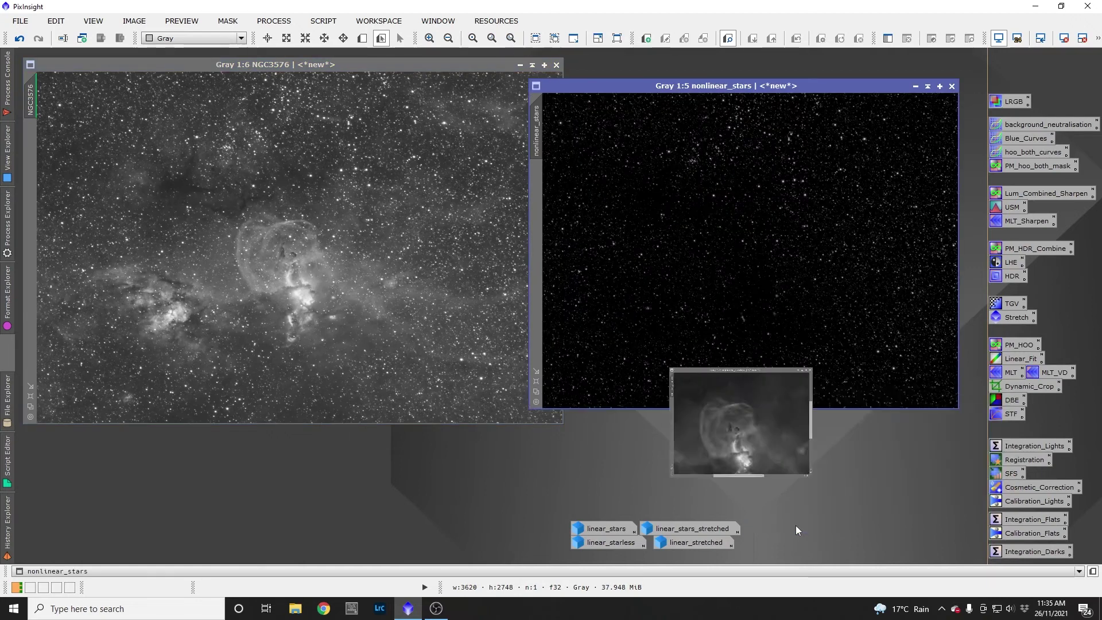
{"action": "double_click", "coordinate": [793, 528]}
{"action": "left_click_drag", "start_coordinate": [680, 70], "coordinate": [717, 66]}
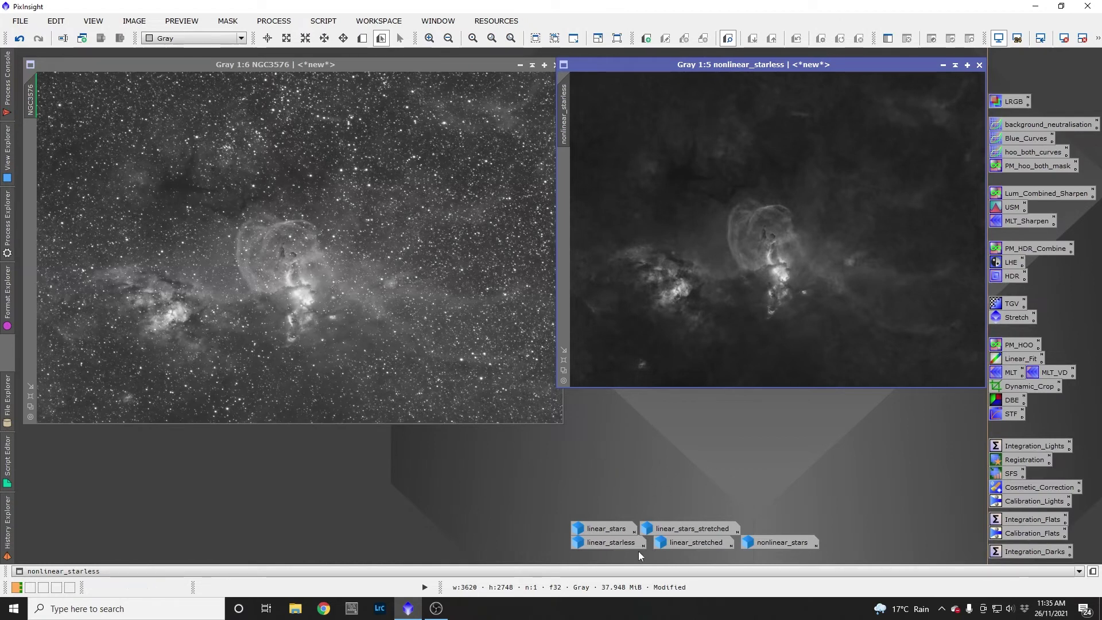
- Open linear_stretched fitted whole, set nonlinear_starless beside it, and zoom nonlinear_starless to 1:2
{"action": "double_click", "coordinate": [604, 543]}
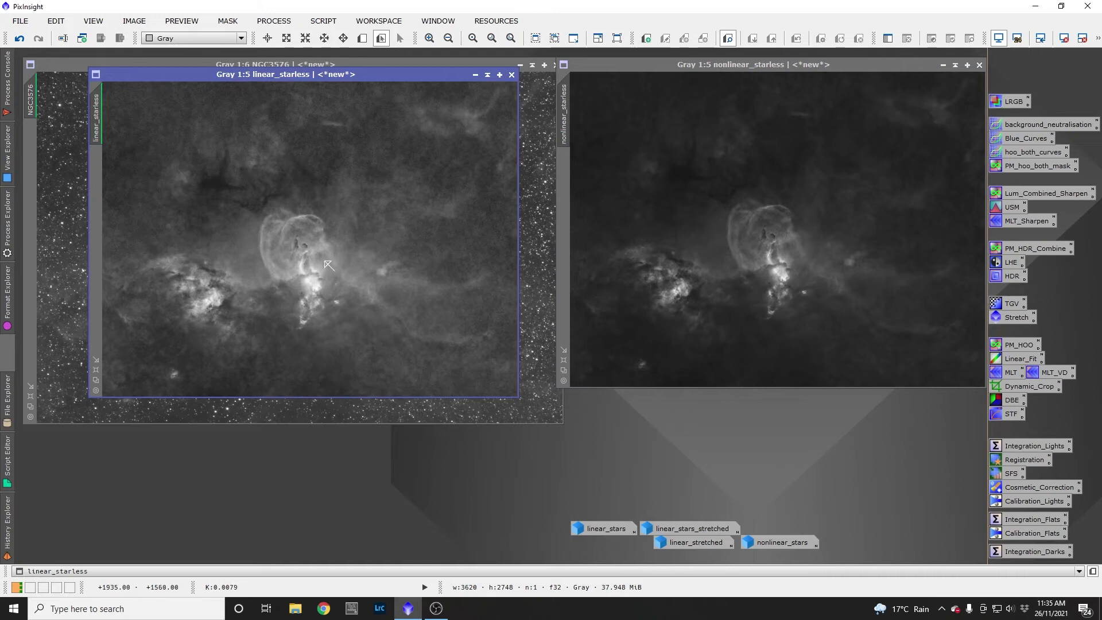
{"action": "left_click", "coordinate": [475, 75]}
{"action": "double_click", "coordinate": [707, 546]}
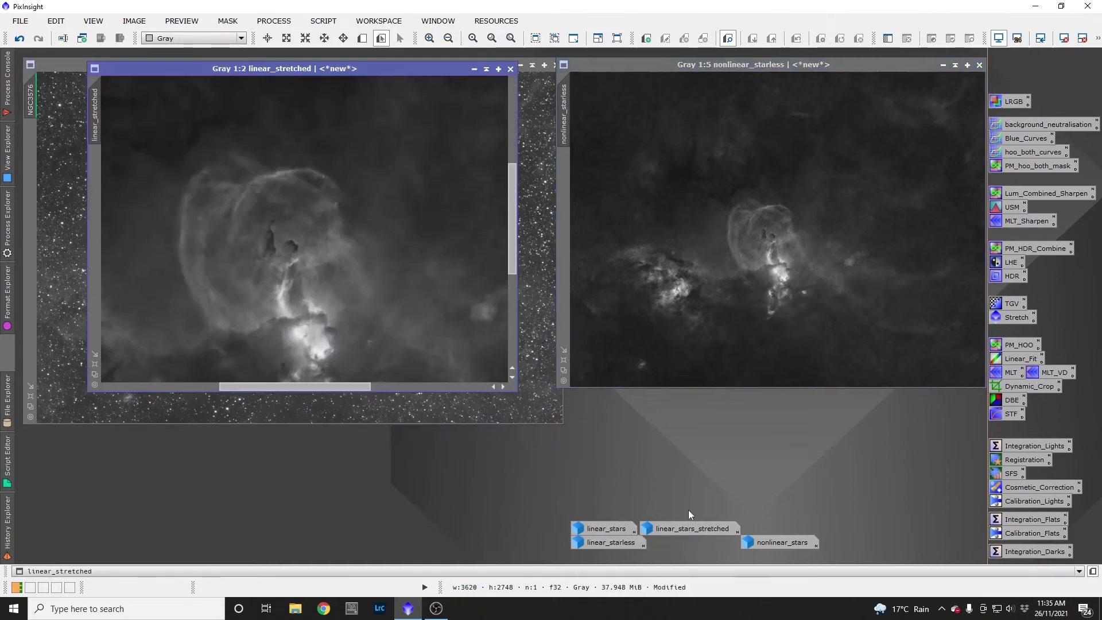
{"action": "left_click", "coordinate": [554, 39]}
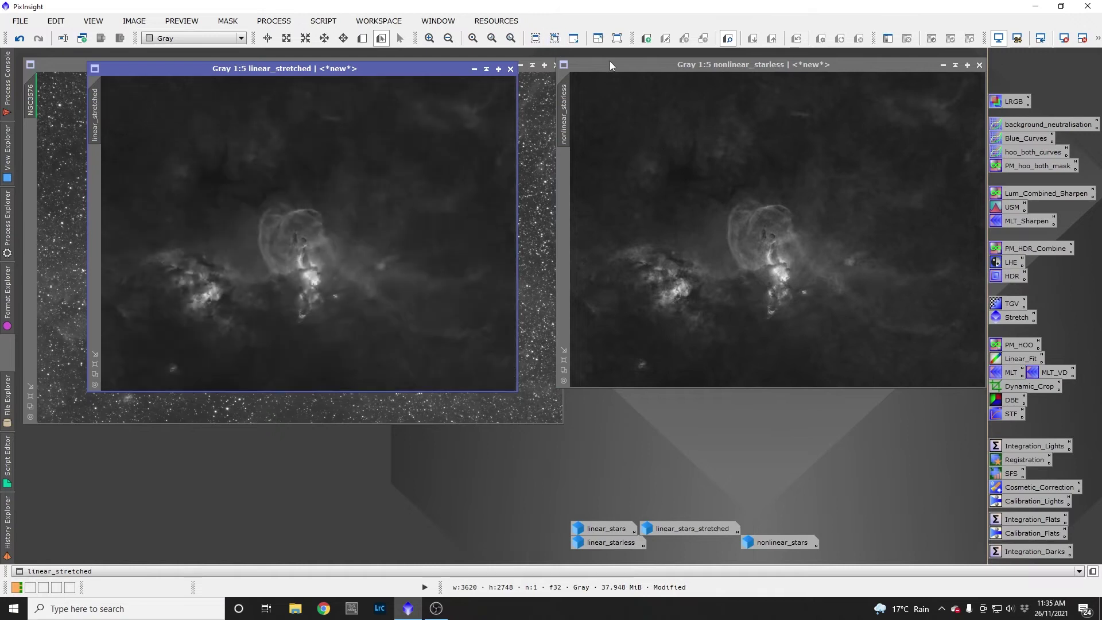
{"action": "left_click_drag", "start_coordinate": [622, 64], "coordinate": [588, 69]}
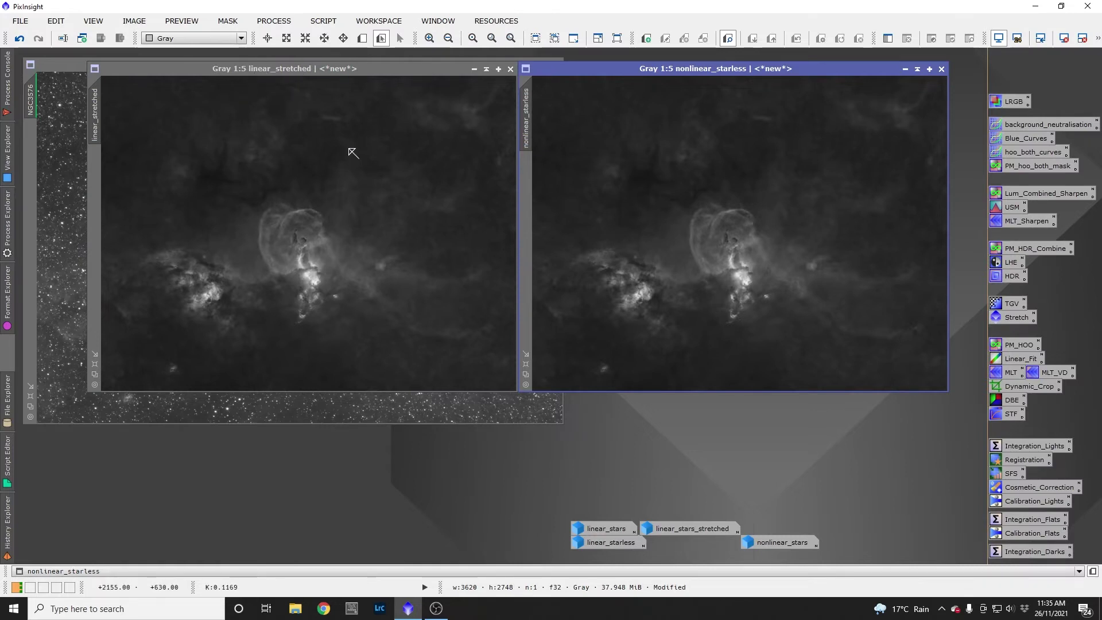
{"action": "left_click", "coordinate": [430, 38]}
{"action": "left_click", "coordinate": [429, 38]}
{"action": "left_click", "coordinate": [429, 38]}
- Drag the comparison image windows aside, leaving the NGC3576 original in view
{"action": "left_click_drag", "start_coordinate": [943, 213], "coordinate": [944, 233]}
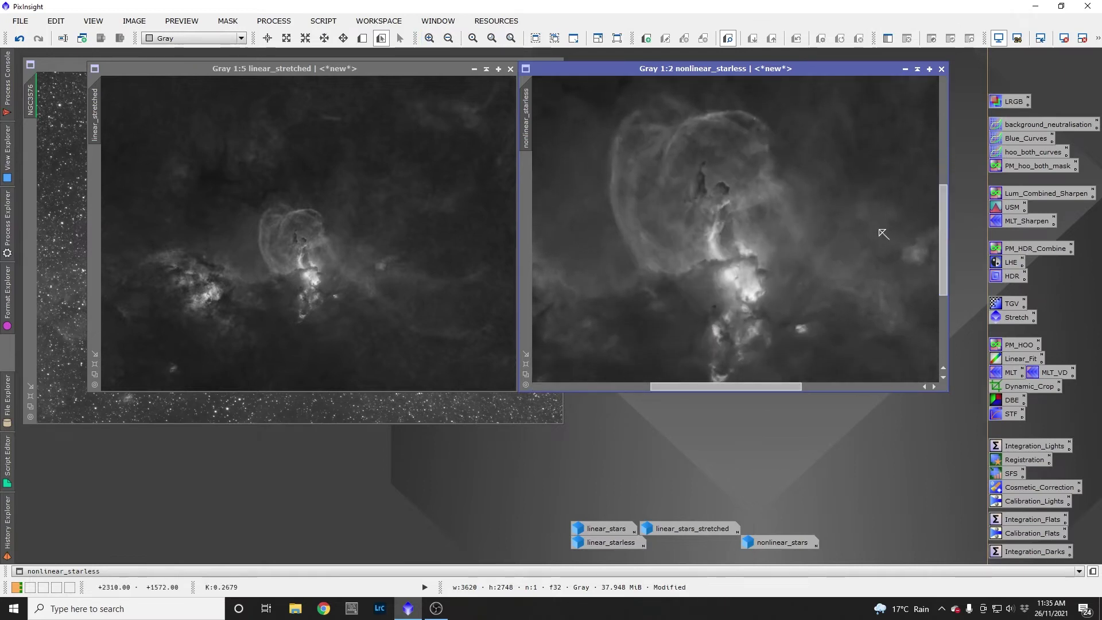
{"action": "left_click_drag", "start_coordinate": [526, 121], "coordinate": [94, 122]}
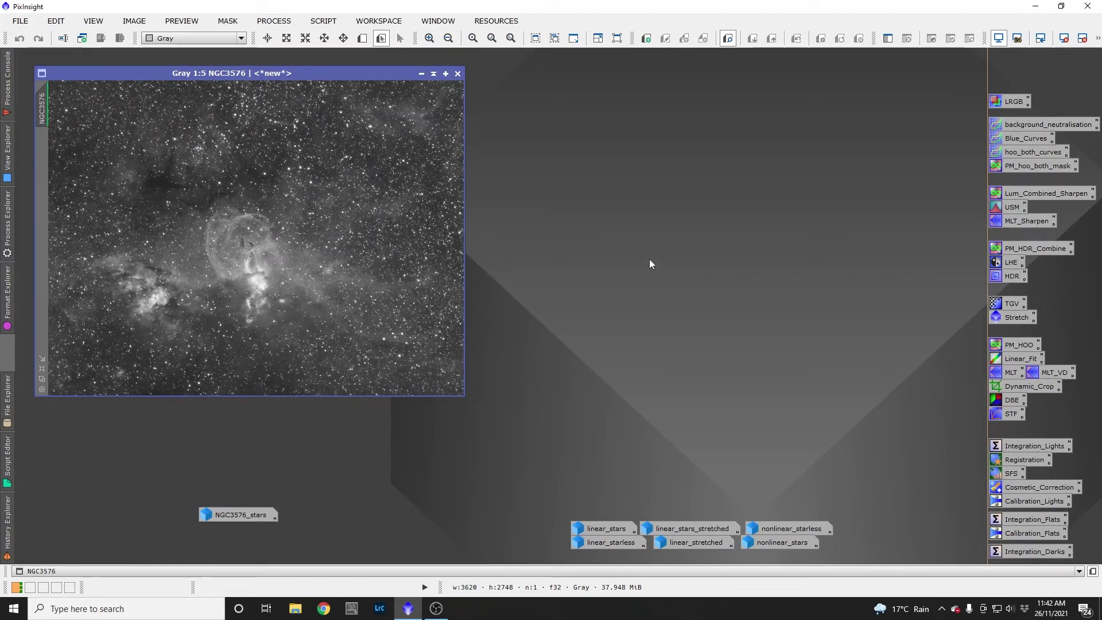
- Launch StarXTerminator from <All Processes> and nudge its settings dialog slightly left
{"action": "left_click", "coordinate": [281, 23]}
{"action": "mouse_move", "coordinate": [436, 12]}
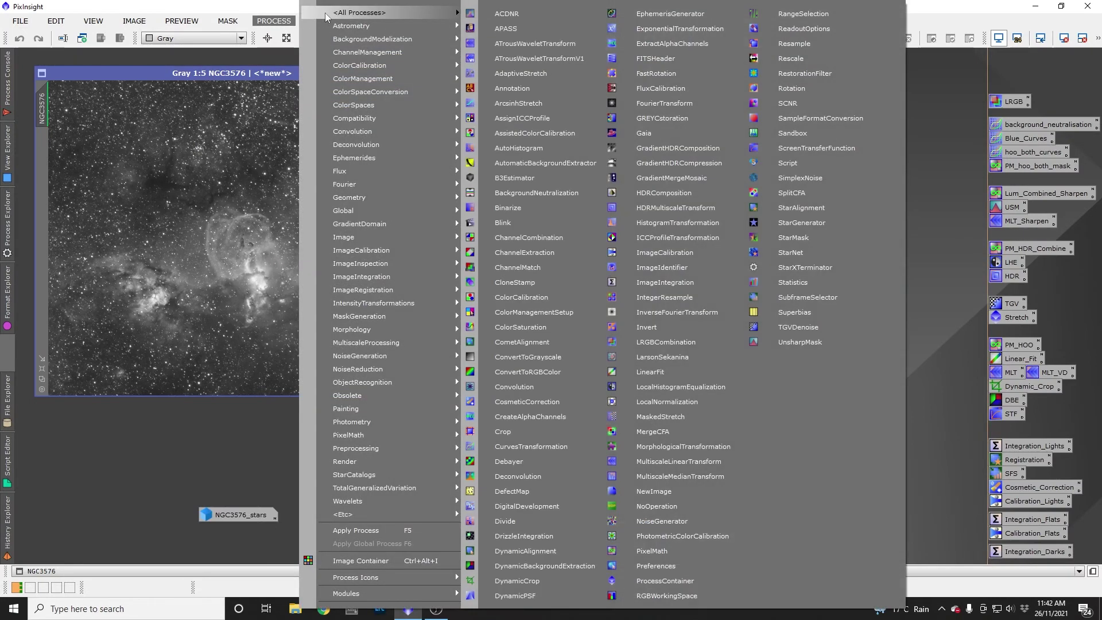
{"action": "left_click", "coordinate": [792, 268]}
{"action": "left_click_drag", "start_coordinate": [798, 67], "coordinate": [780, 81]}
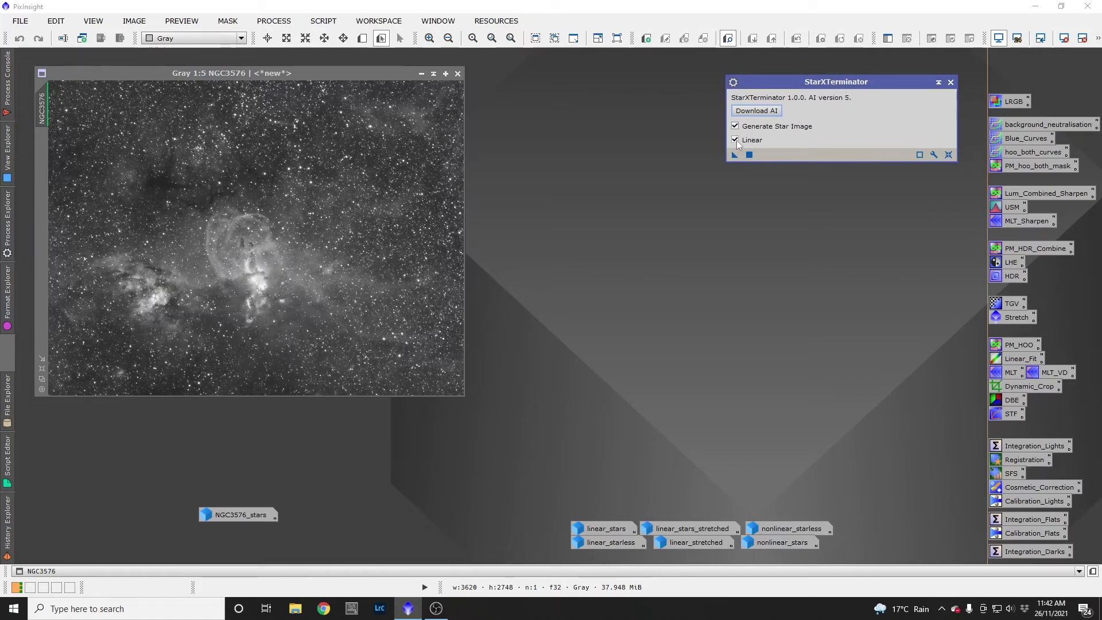
- Run StarXTerminator on NGC3576 with Generate Star Image off and Linear left on
{"action": "left_click", "coordinate": [734, 126]}
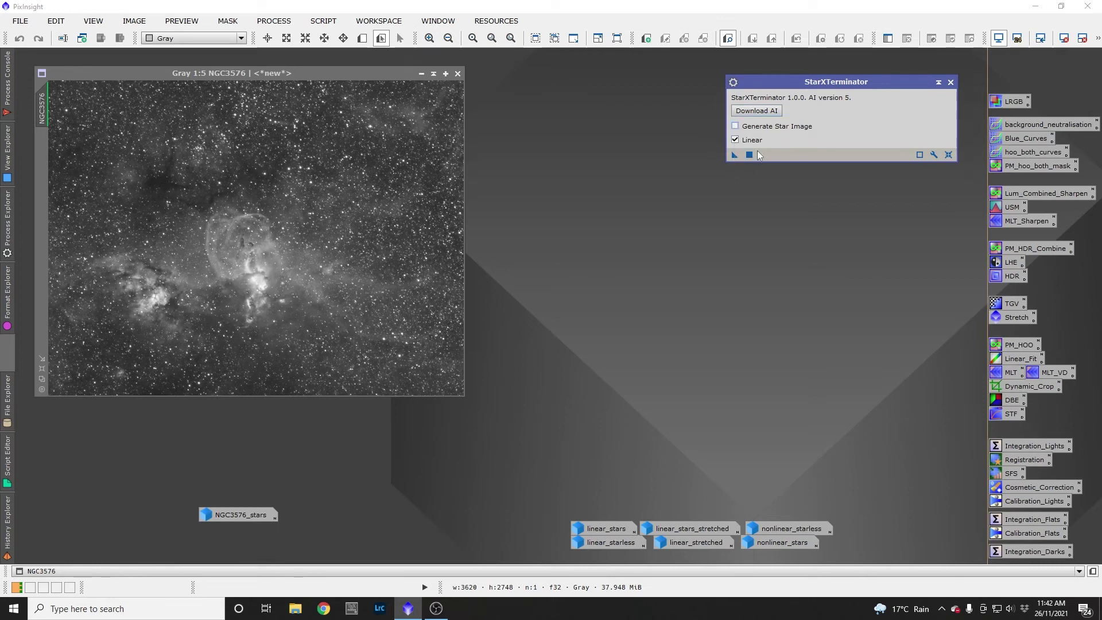
{"action": "left_click", "coordinate": [749, 154]}
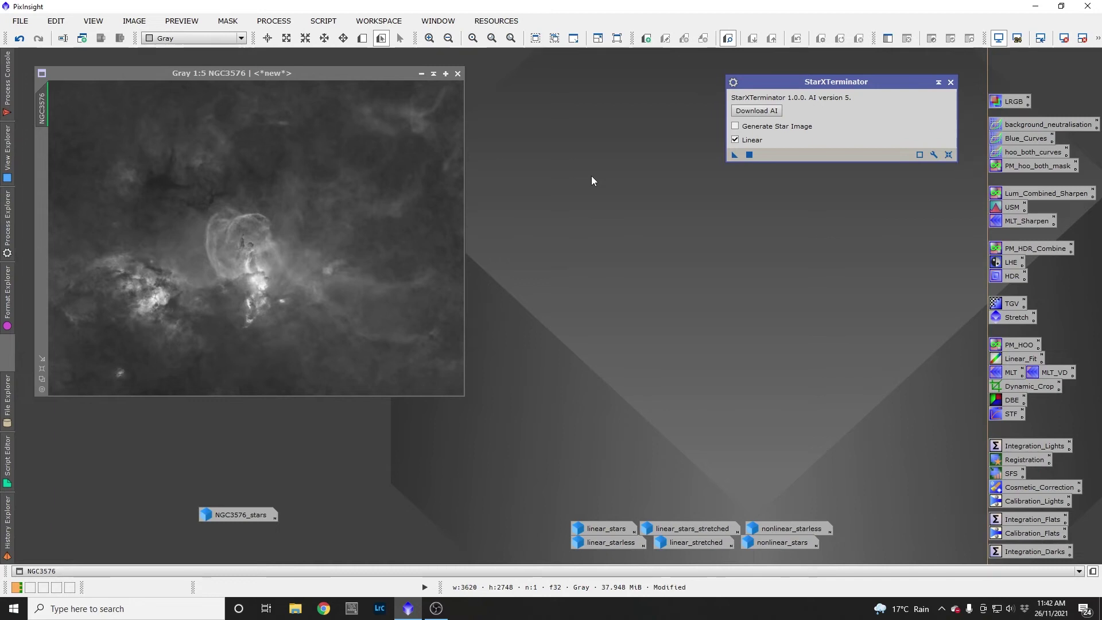
{"action": "left_click", "coordinate": [343, 73]}
- Move NGC3576 up-left, close StarXTerminator, and place the opened linear_starless image beside it
{"action": "left_click_drag", "start_coordinate": [343, 73], "coordinate": [325, 56]}
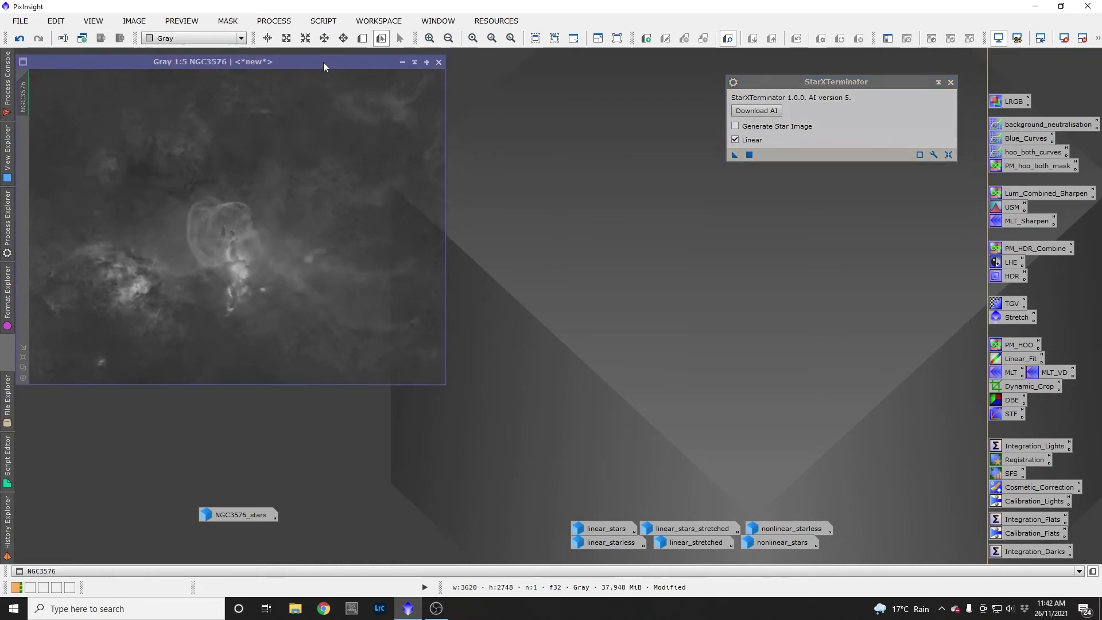
{"action": "left_click", "coordinate": [949, 83]}
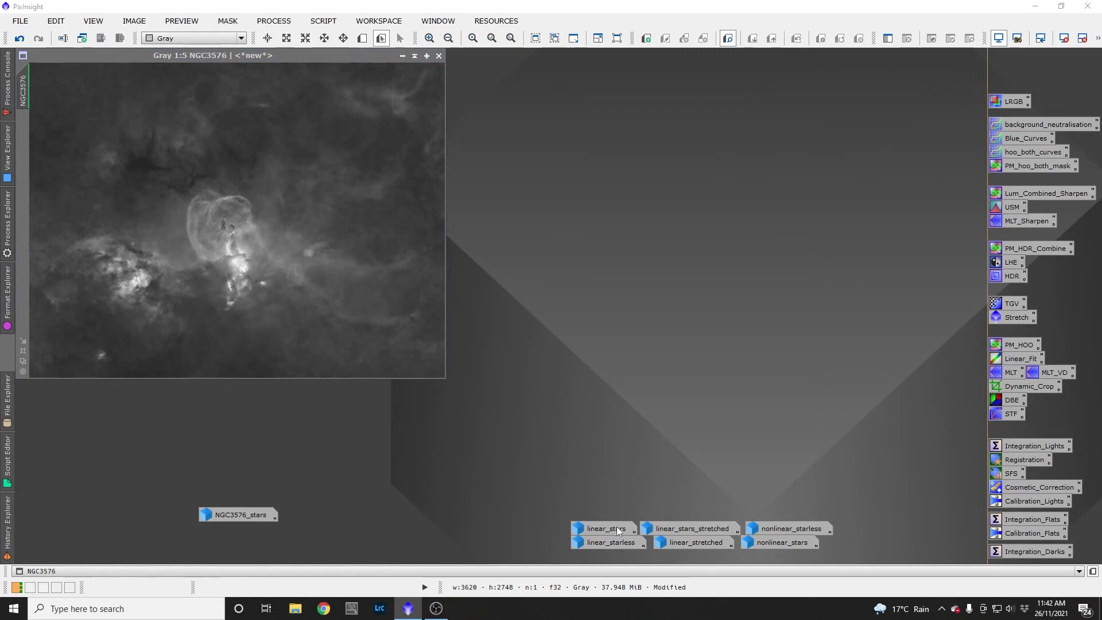
{"action": "double_click", "coordinate": [609, 542]}
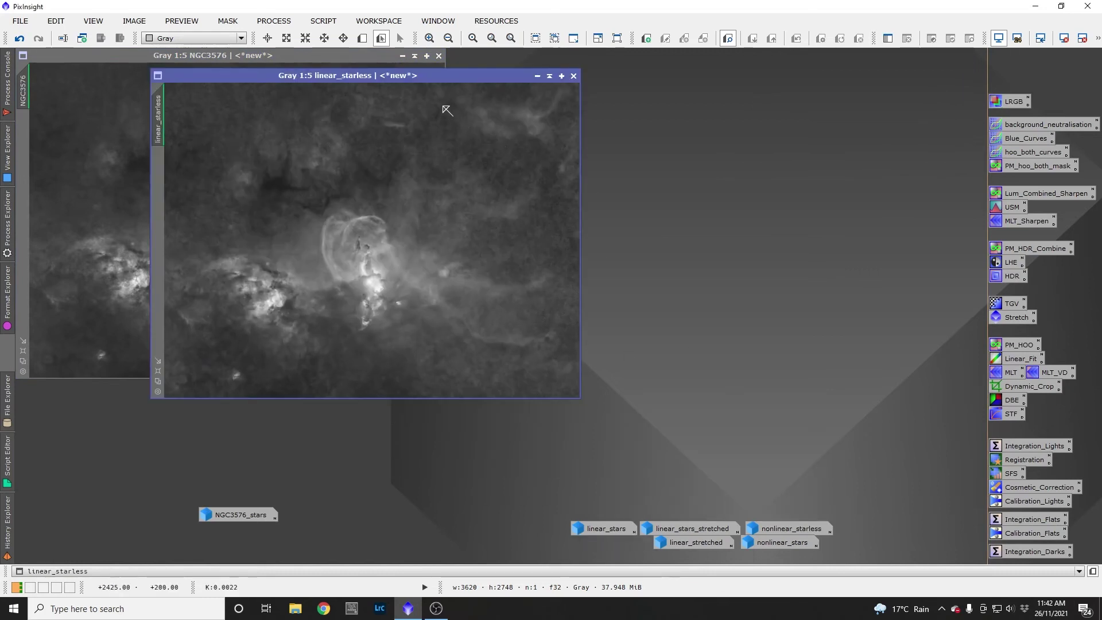
{"action": "left_click_drag", "start_coordinate": [442, 77], "coordinate": [742, 61]}
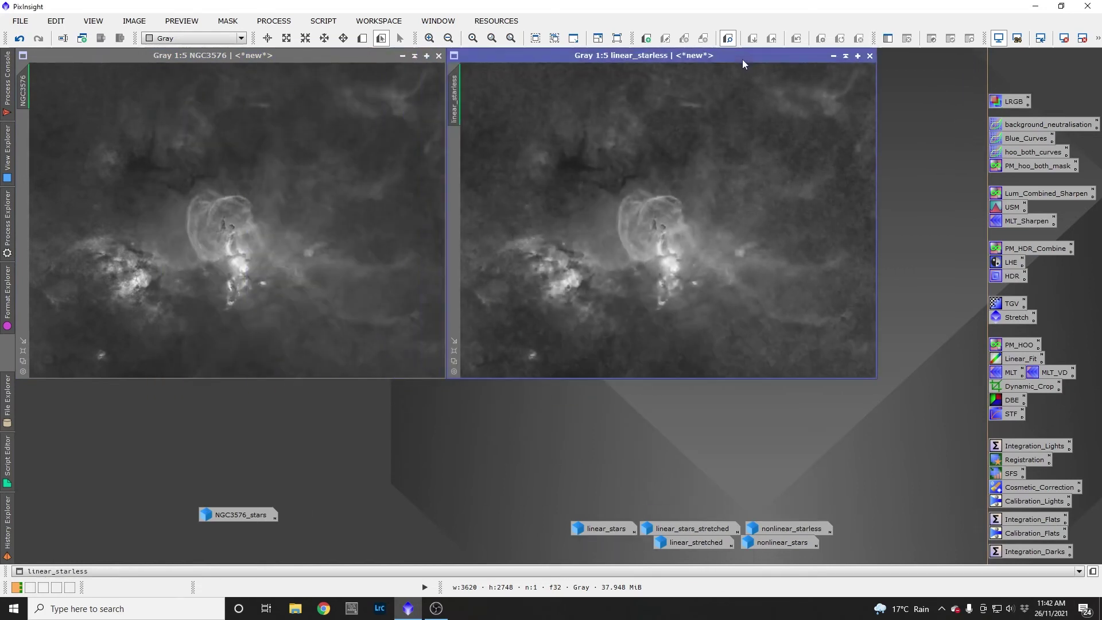